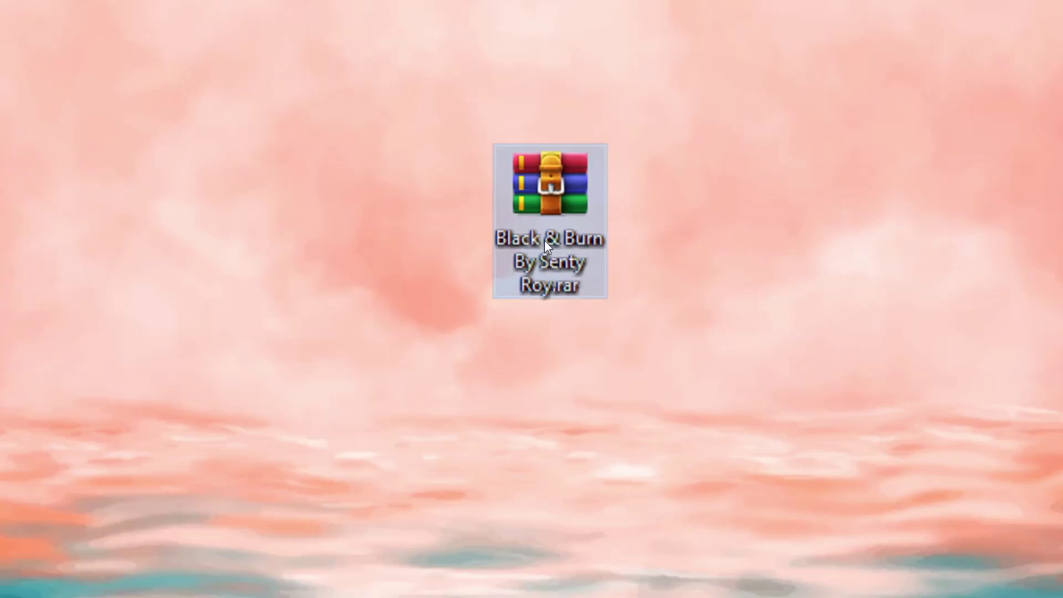
Drag the 'Black & Burn' .rar archive to near the centre of the desktop.
{"action": "left_click_drag", "start_coordinate": [554, 360], "coordinate": [573, 381]}
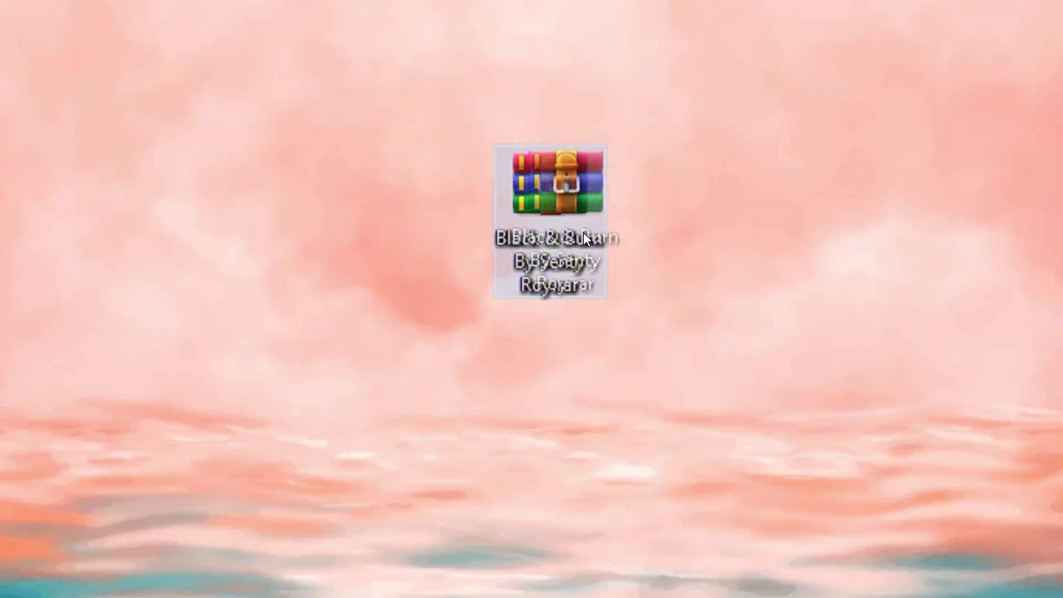
{"action": "mouse_move", "coordinate": [586, 274]}
{"action": "left_mouse_down"}
{"action": "mouse_move", "coordinate": [549, 203]}
{"action": "mouse_move", "coordinate": [581, 128]}
{"action": "left_mouse_up"}
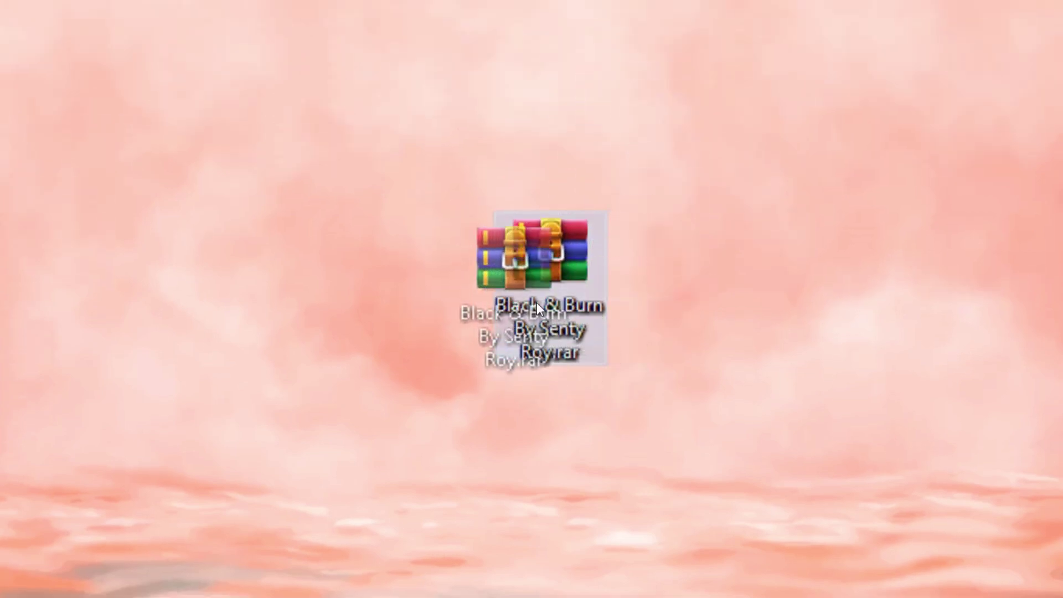
{"action": "mouse_move", "coordinate": [581, 128]}
{"action": "left_mouse_down"}
{"action": "mouse_move", "coordinate": [538, 241]}
{"action": "mouse_move", "coordinate": [558, 339]}
{"action": "left_mouse_up"}
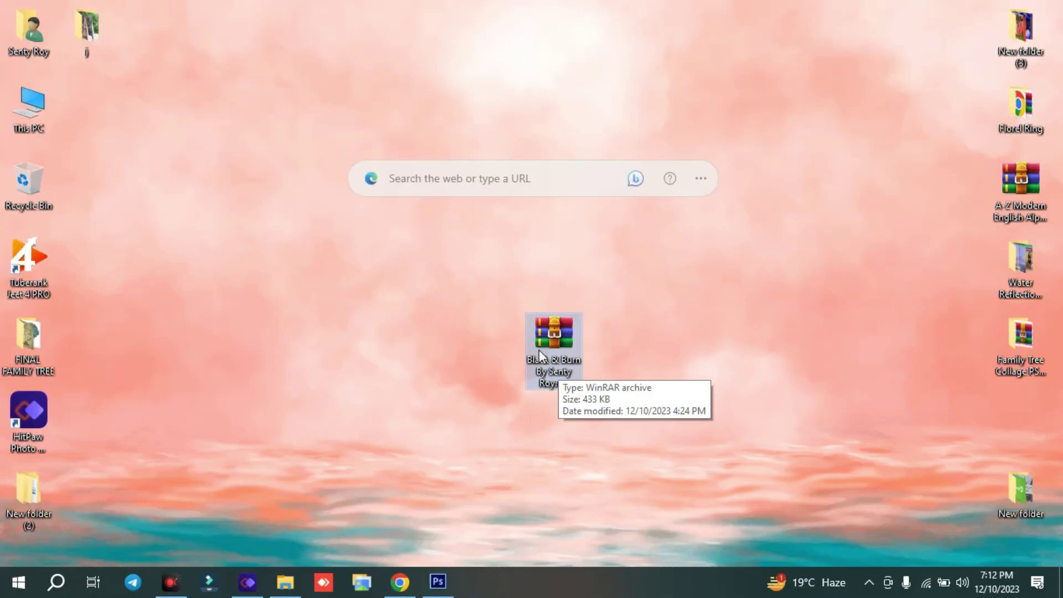
{"action": "left_click_drag", "start_coordinate": [539, 350], "coordinate": [557, 341]}
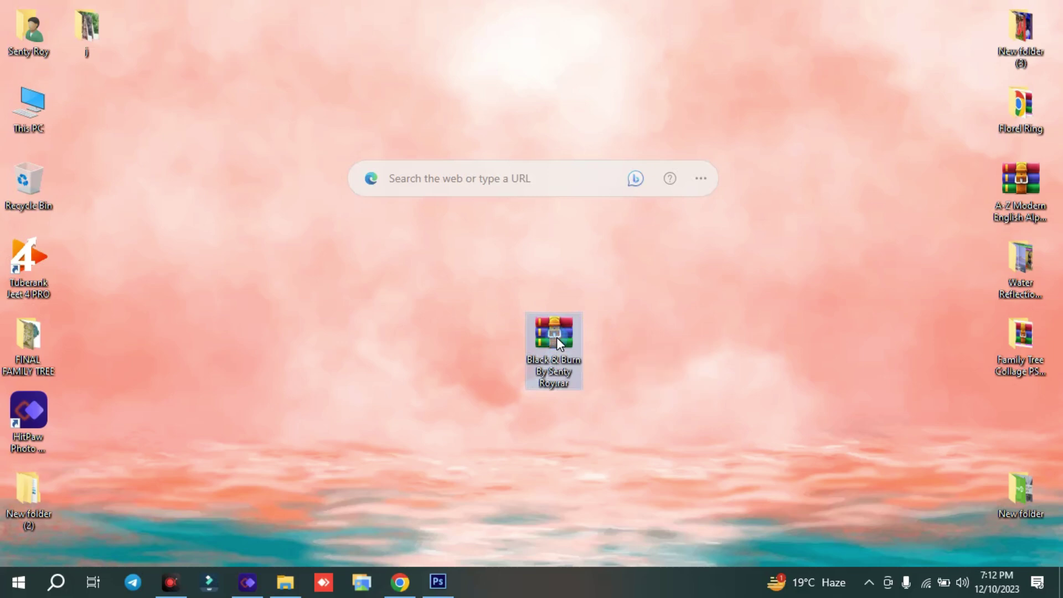
Extract the Black & Burn archive into a new desktop folder with WinRAR.
{"action": "right_click", "coordinate": [556, 338]}
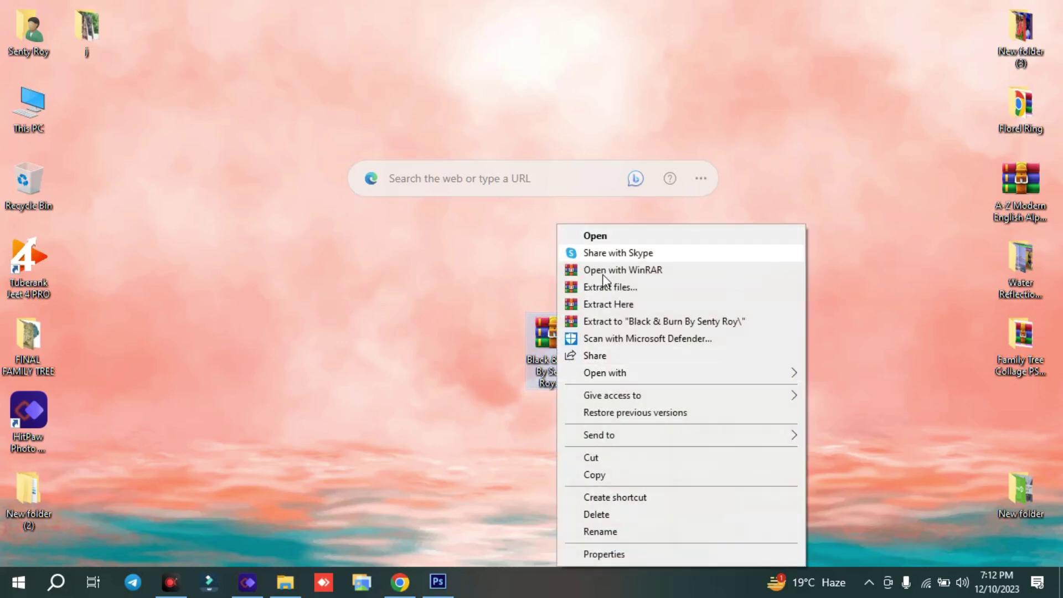
{"action": "left_click", "coordinate": [630, 288]}
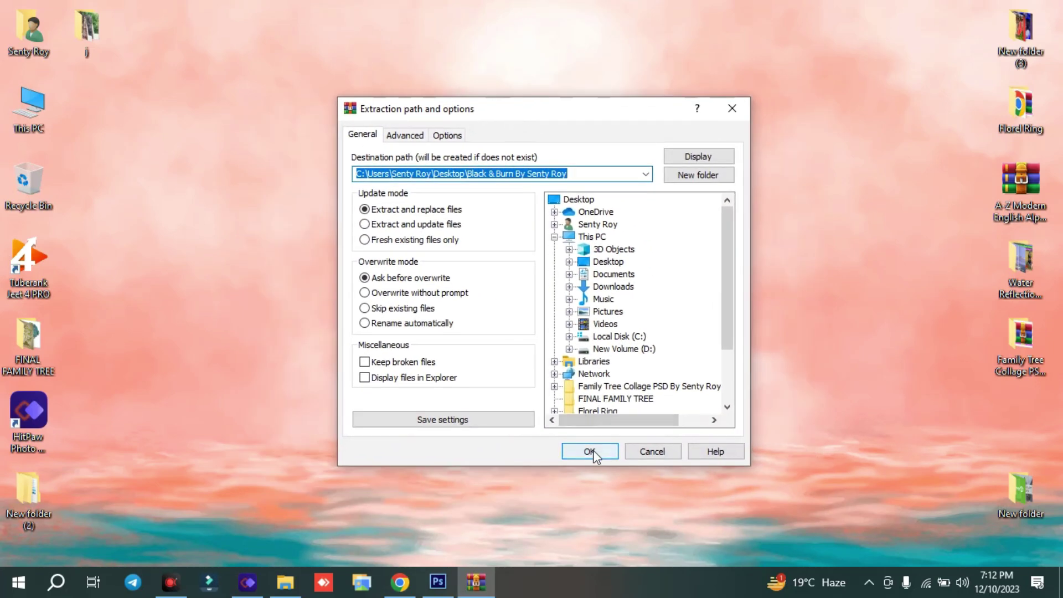
{"action": "left_click", "coordinate": [590, 452]}
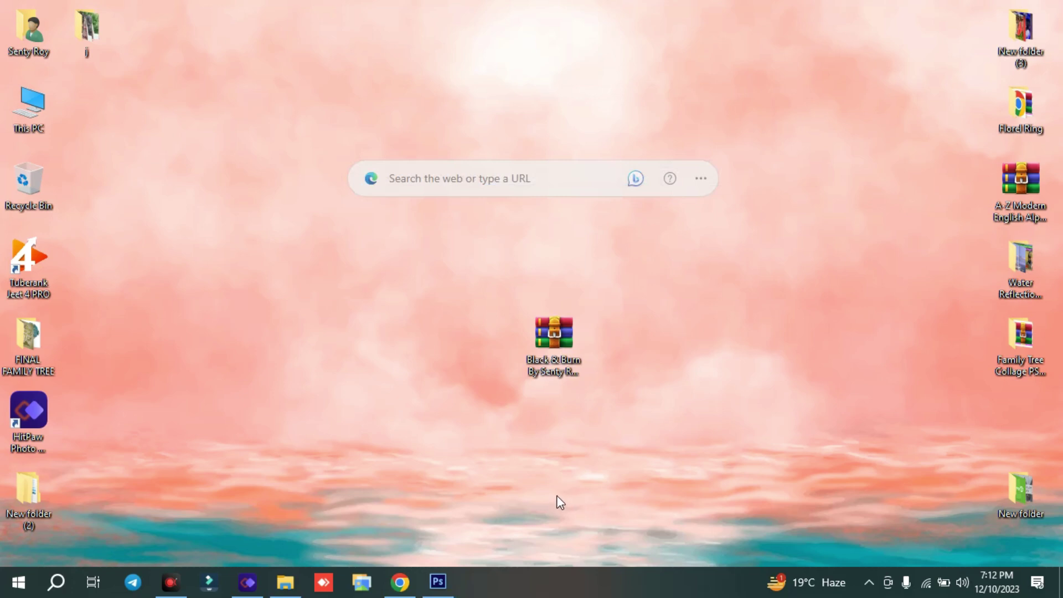
Refresh the desktop and place the 'Black & Burn By Senty Roy' folder beside the archive.
{"action": "right_click", "coordinate": [253, 259]}
{"action": "left_click", "coordinate": [332, 306]}
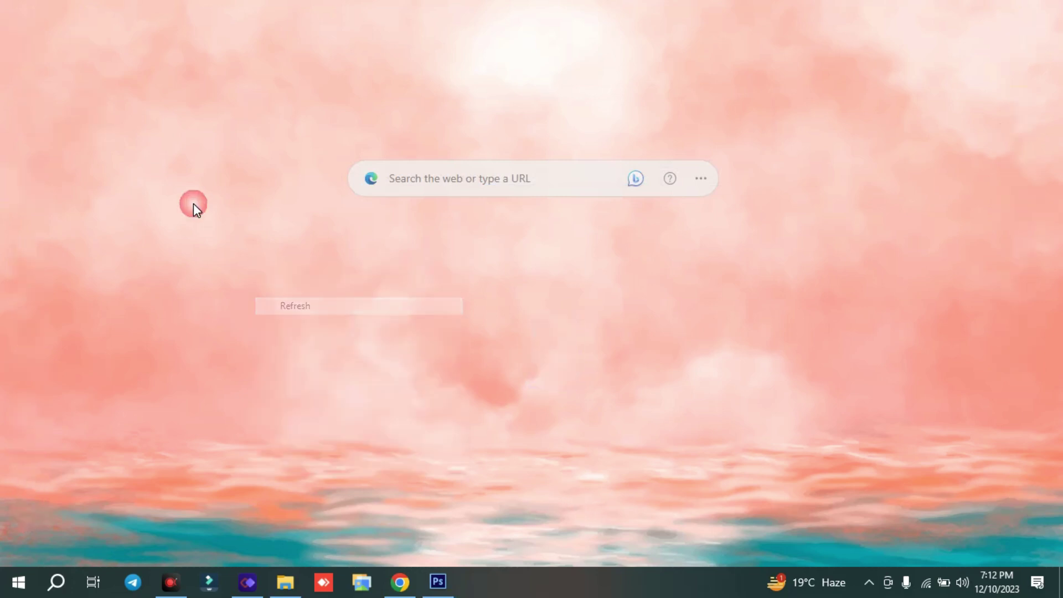
{"action": "left_click_drag", "start_coordinate": [110, 145], "coordinate": [491, 363]}
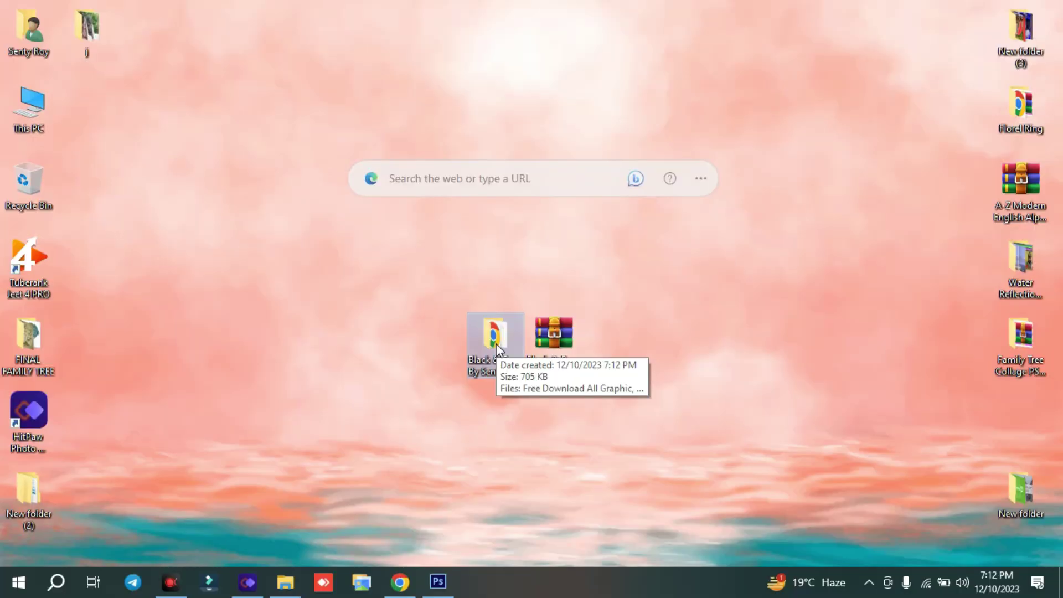
Open the extracted 'Black & Burn By Senty Roy' folder and view its files as large icons.
{"action": "double_click", "coordinate": [496, 343]}
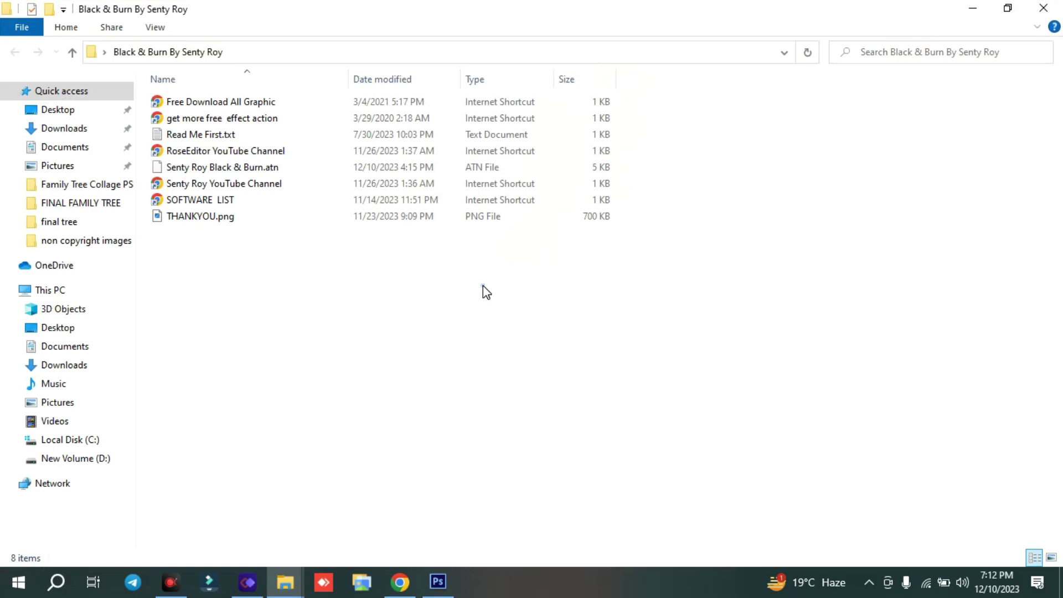
{"action": "right_click", "coordinate": [485, 291]}
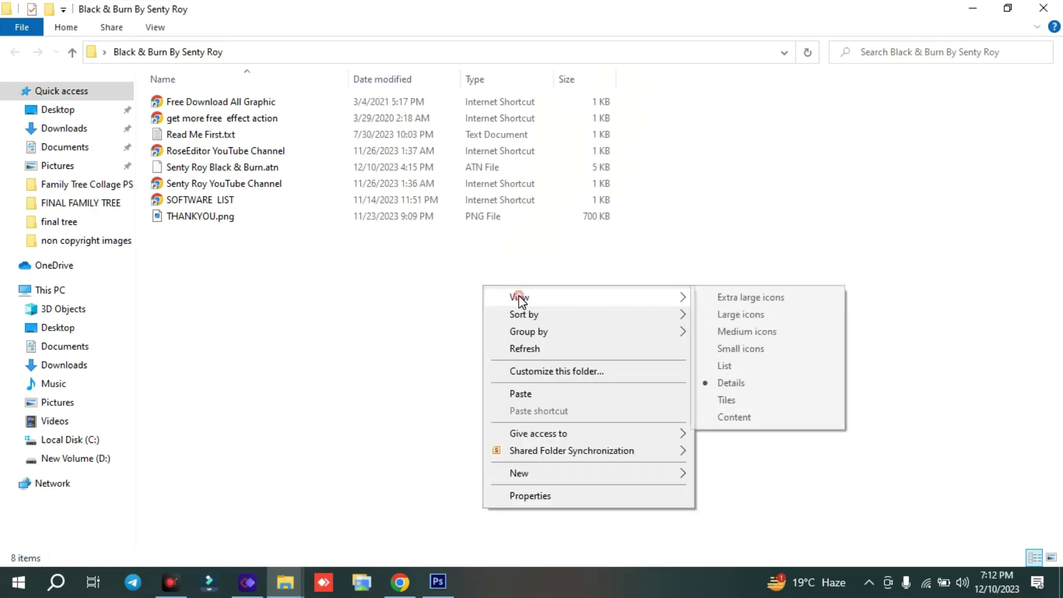
{"action": "left_click", "coordinate": [722, 313]}
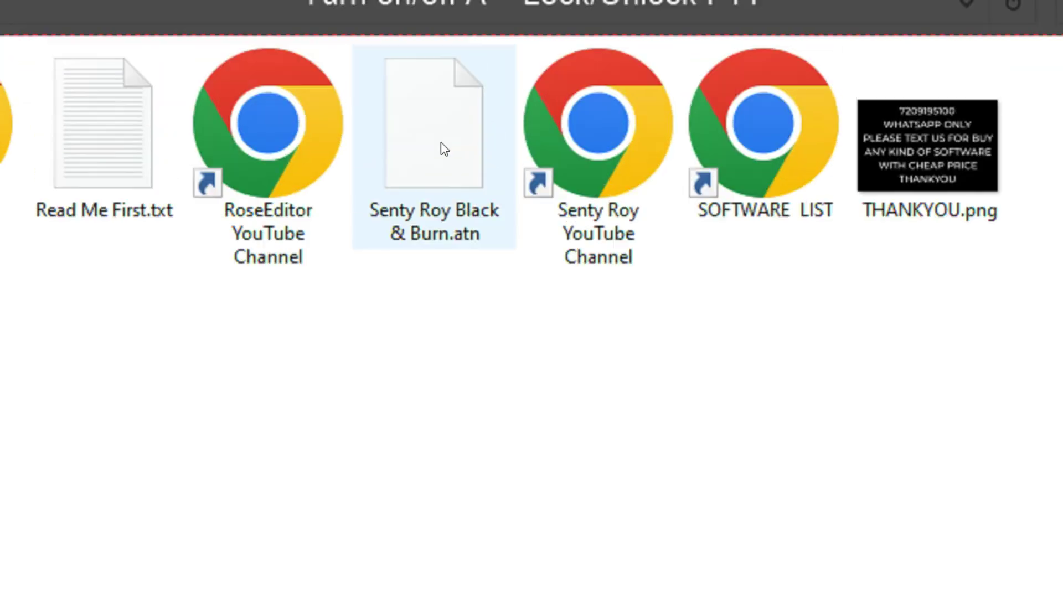
Select the 'Senty Roy Black & Burn.atn' action file, ready to bring into Photoshop.
{"action": "mouse_move", "coordinate": [443, 149]}
{"action": "left_mouse_down"}
{"action": "mouse_move", "coordinate": [435, 232]}
{"action": "mouse_move", "coordinate": [445, 260]}
{"action": "mouse_move", "coordinate": [434, 210]}
{"action": "left_mouse_up"}
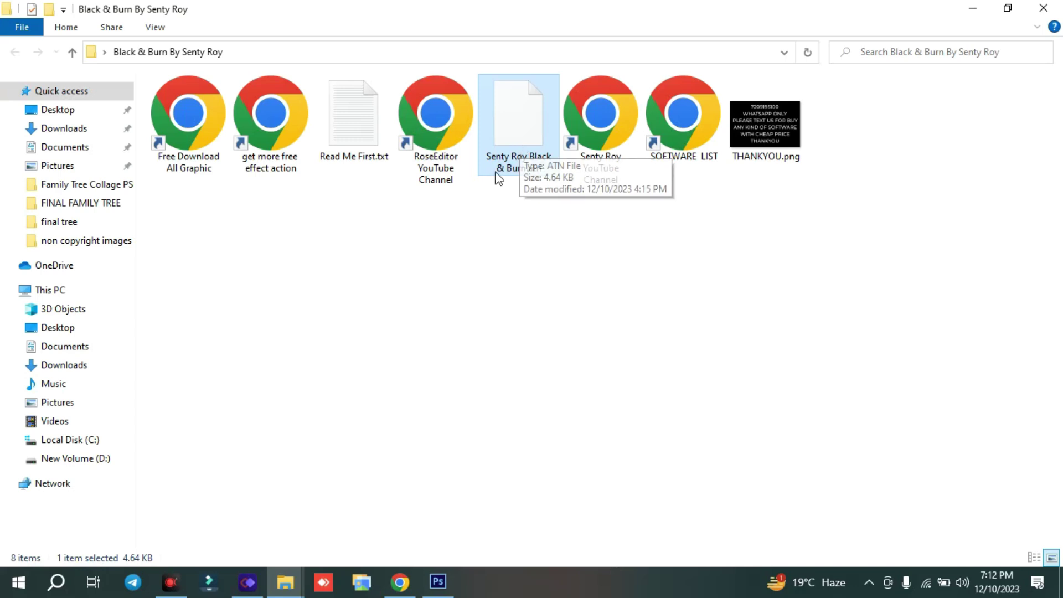
{"action": "key", "text": "ctrl+a"}
{"action": "left_click", "coordinate": [519, 125], "text": "ctrl"}
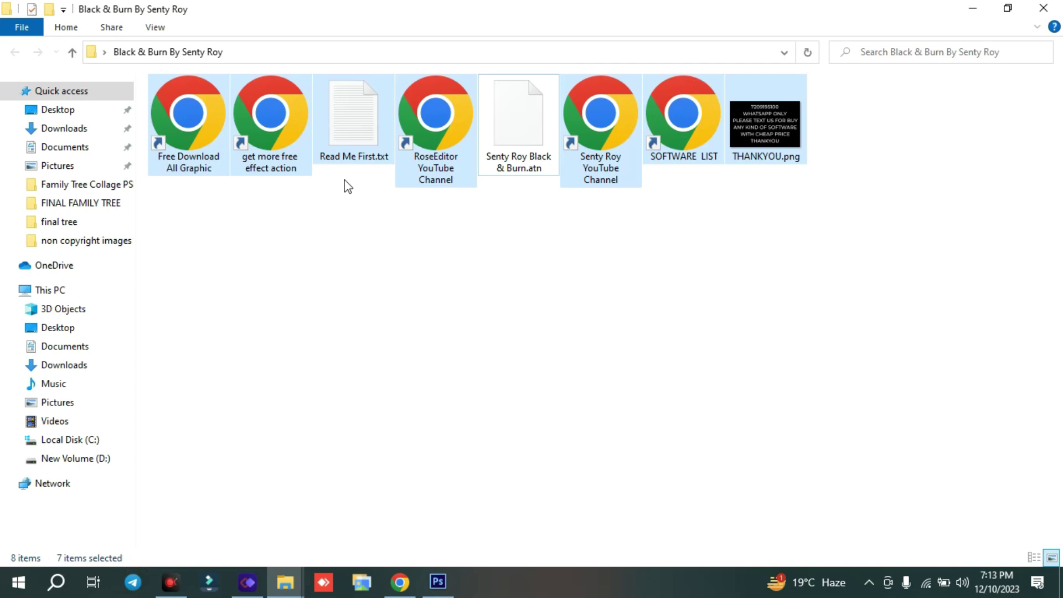
{"action": "left_click", "coordinate": [347, 187]}
{"action": "mouse_move", "coordinate": [516, 117]}
{"action": "left_mouse_down"}
{"action": "mouse_move", "coordinate": [527, 302]}
{"action": "mouse_move", "coordinate": [519, 176]}
{"action": "left_mouse_up"}
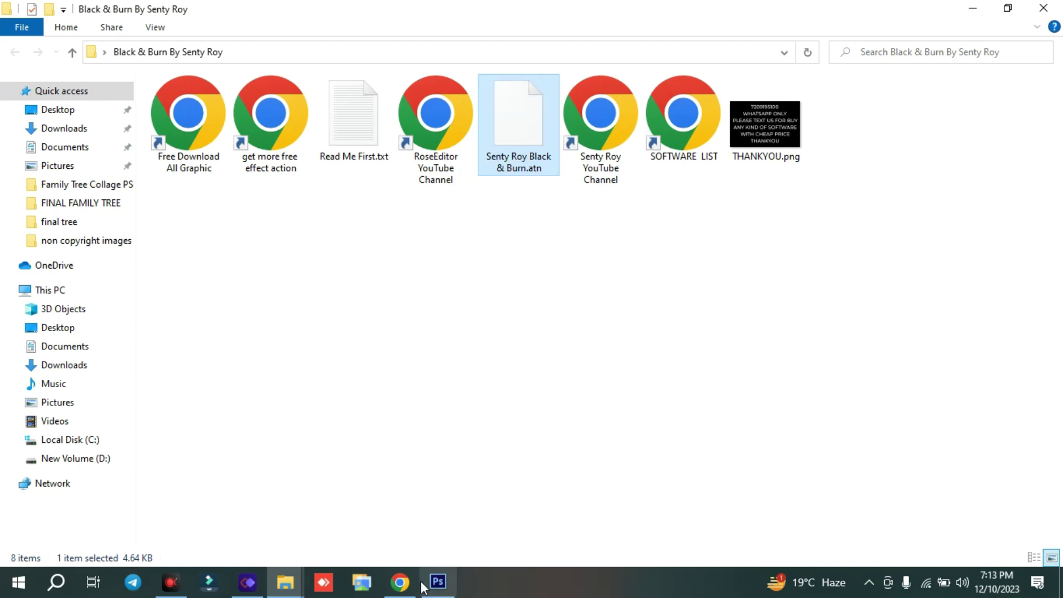
{"action": "left_click", "coordinate": [437, 581]}
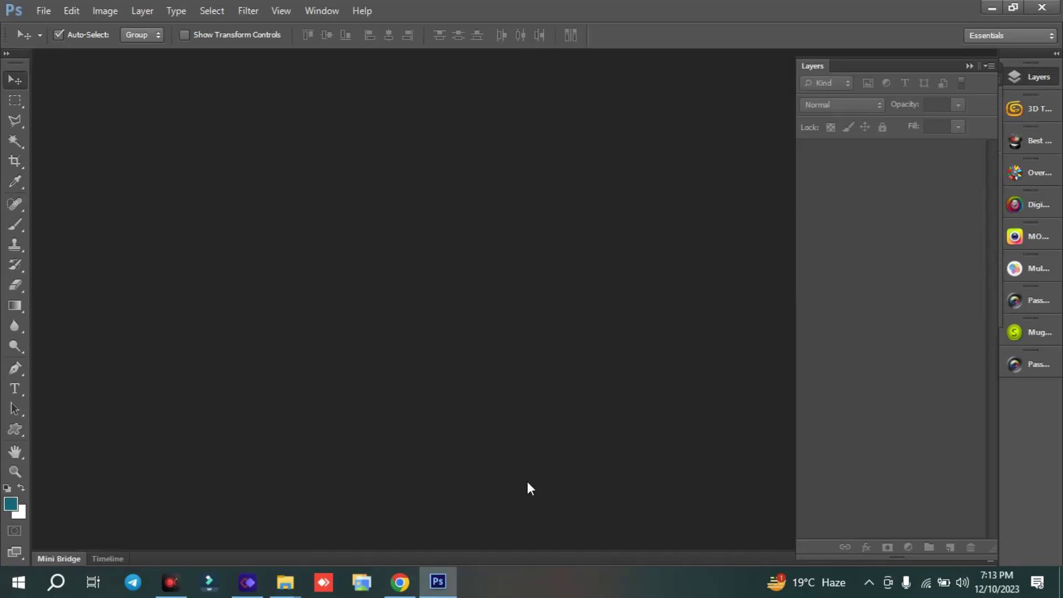
Show the Actions panel, enlarge it to list every existing set, then minimise Photoshop.
{"action": "left_click", "coordinate": [473, 164]}
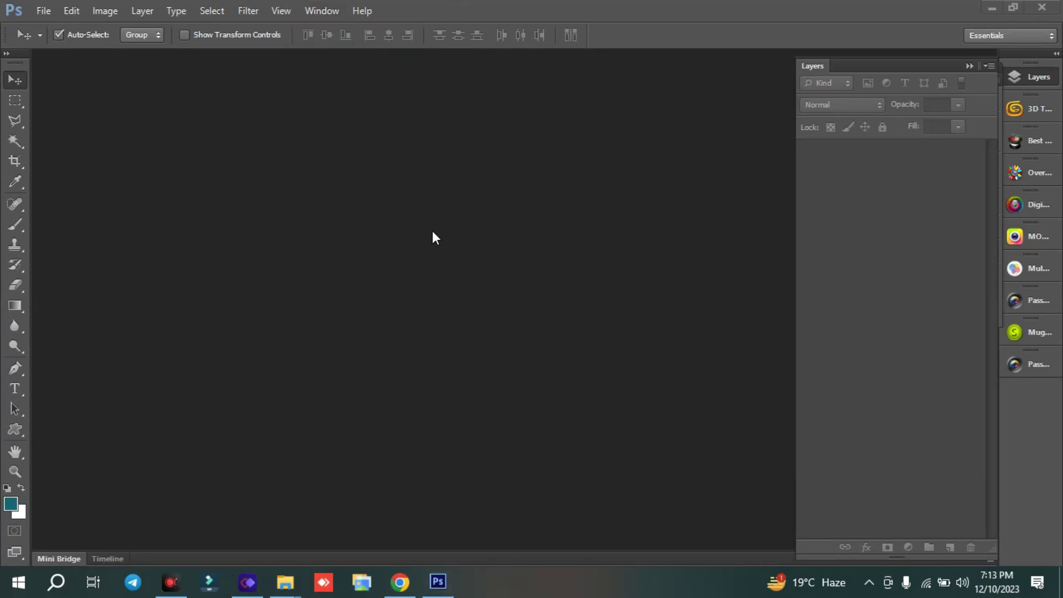
{"action": "left_click", "coordinate": [328, 10]}
{"action": "mouse_move", "coordinate": [336, 65]}
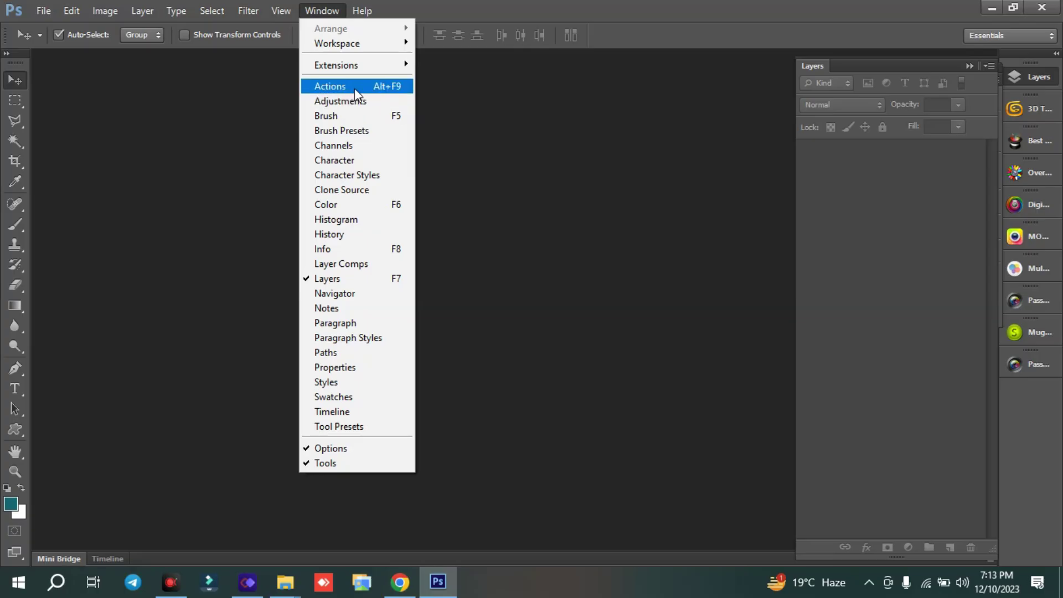
{"action": "left_click", "coordinate": [354, 87]}
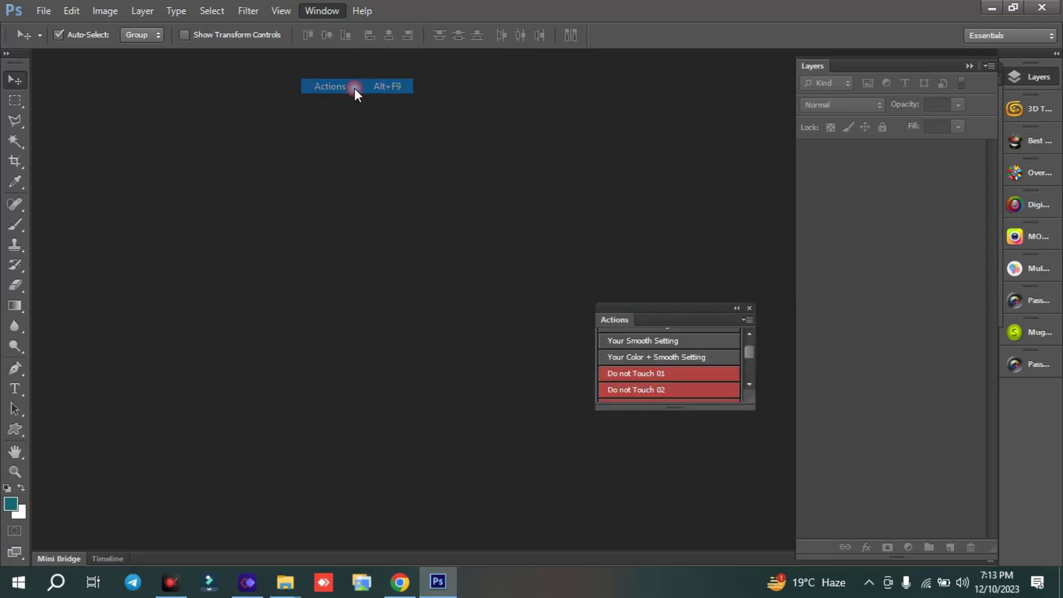
{"action": "left_click_drag", "start_coordinate": [646, 307], "coordinate": [631, 182]}
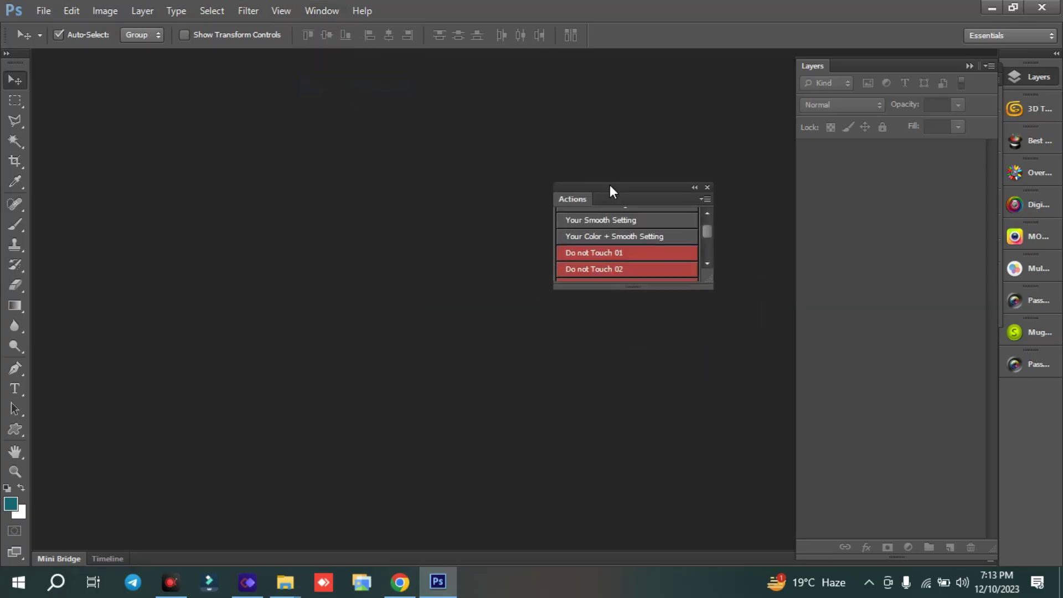
{"action": "mouse_move", "coordinate": [678, 285]}
{"action": "left_mouse_down"}
{"action": "mouse_move", "coordinate": [678, 447]}
{"action": "mouse_move", "coordinate": [681, 321]}
{"action": "mouse_move", "coordinate": [686, 441]}
{"action": "left_mouse_up"}
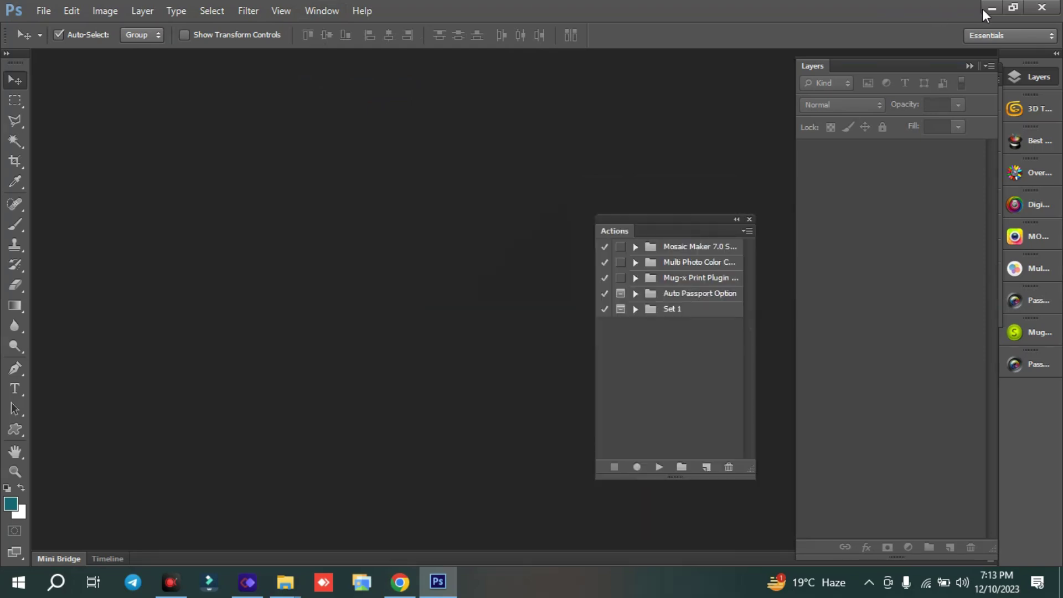
{"action": "left_click", "coordinate": [983, 8]}
Load the Black & Burn .atn set into the Actions panel, select 'Play Me.....', then minimise Photoshop.
{"action": "mouse_move", "coordinate": [519, 113]}
{"action": "left_mouse_down"}
{"action": "mouse_move", "coordinate": [469, 552]}
{"action": "mouse_move", "coordinate": [402, 472]}
{"action": "mouse_move", "coordinate": [719, 397]}
{"action": "mouse_move", "coordinate": [663, 382]}
{"action": "left_mouse_up"}
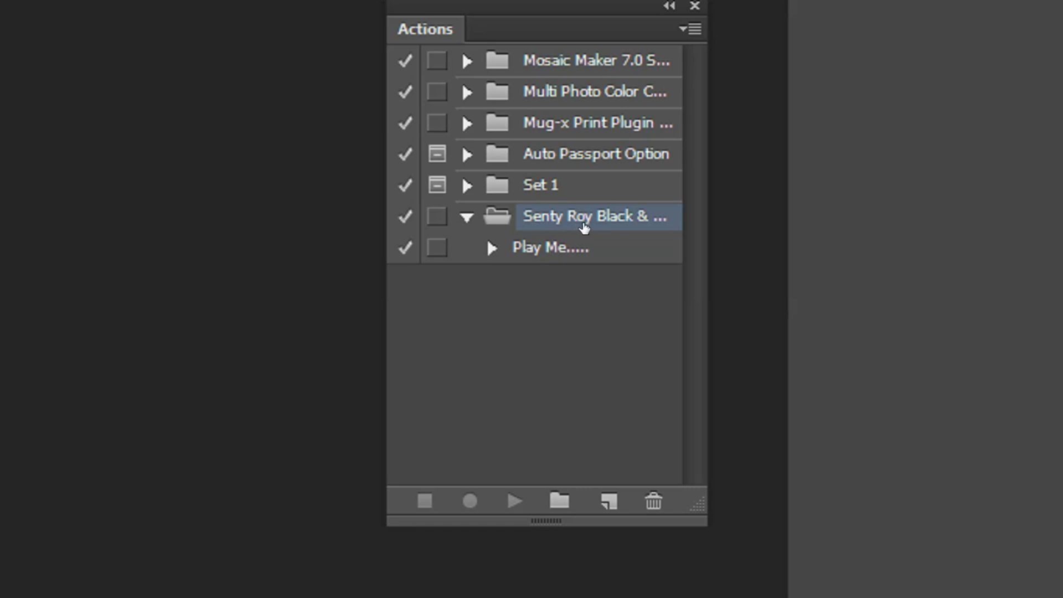
{"action": "mouse_move", "coordinate": [596, 185]}
{"action": "left_mouse_down"}
{"action": "mouse_move", "coordinate": [659, 185]}
{"action": "mouse_move", "coordinate": [667, 264]}
{"action": "mouse_move", "coordinate": [457, 256]}
{"action": "mouse_move", "coordinate": [496, 191]}
{"action": "left_mouse_up"}
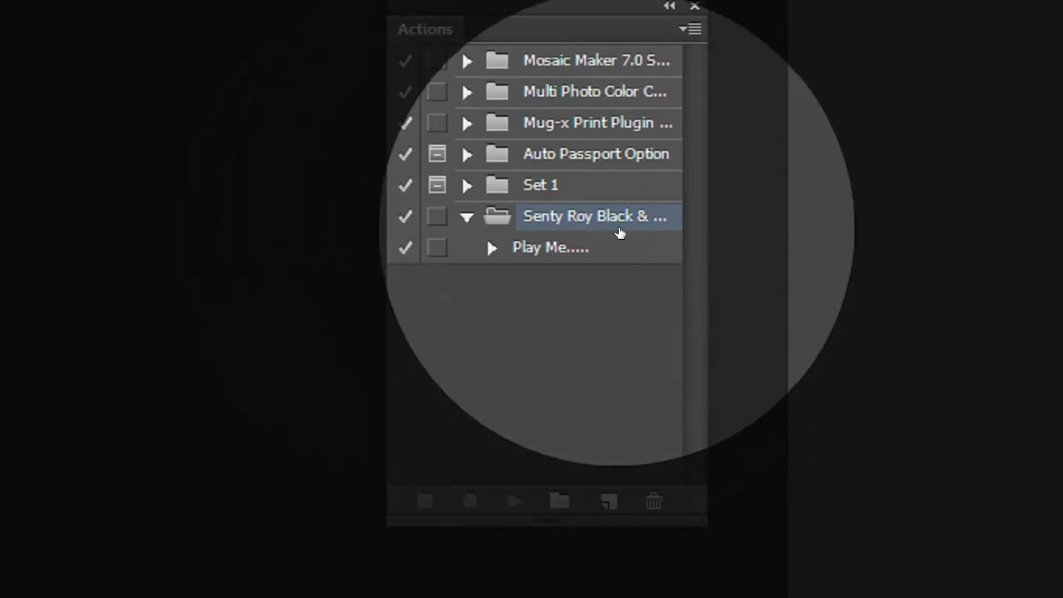
{"action": "left_click", "coordinate": [541, 254]}
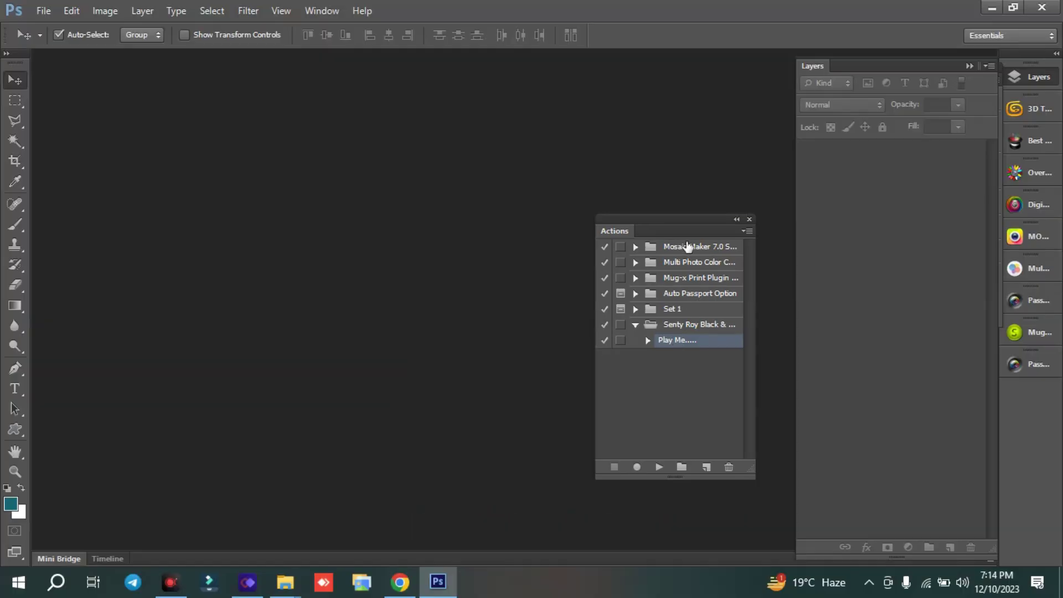
{"action": "left_click_drag", "start_coordinate": [680, 227], "coordinate": [733, 281]}
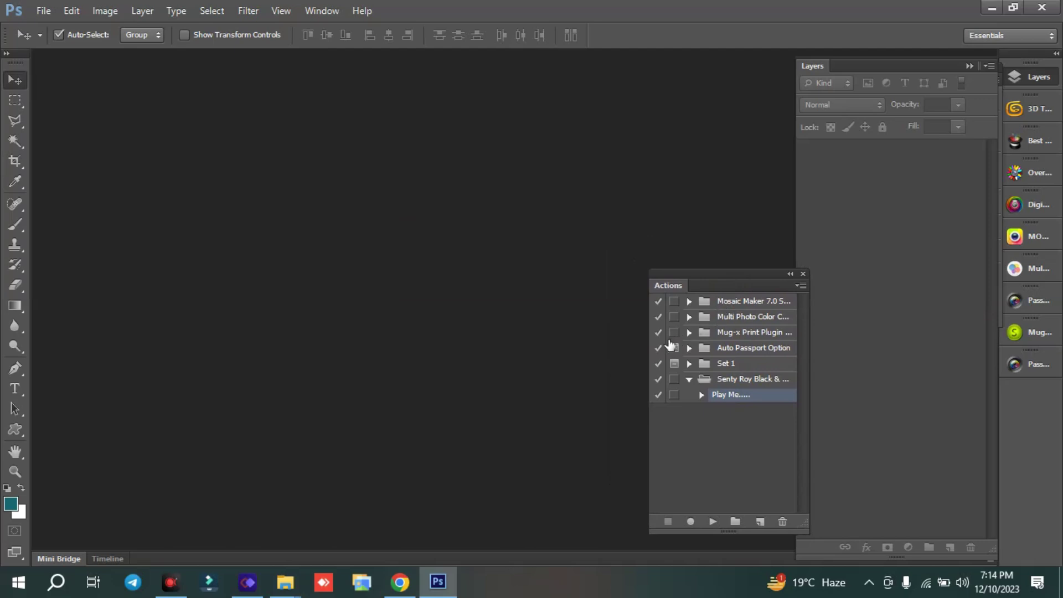
{"action": "left_click", "coordinate": [992, 8]}
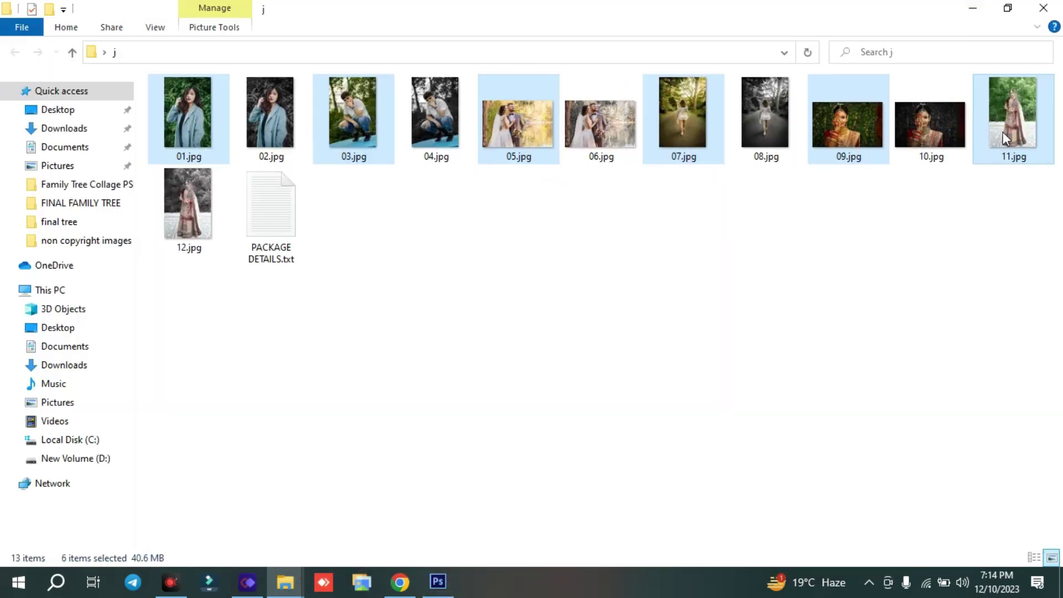
Open the six portrait JPGs in Photoshop and select the Black & Burn set's Play Me action.
{"action": "mouse_move", "coordinate": [1013, 117]}
{"action": "left_mouse_down"}
{"action": "mouse_move", "coordinate": [906, 295]}
{"action": "mouse_move", "coordinate": [472, 394]}
{"action": "mouse_move", "coordinate": [424, 294]}
{"action": "left_mouse_up"}
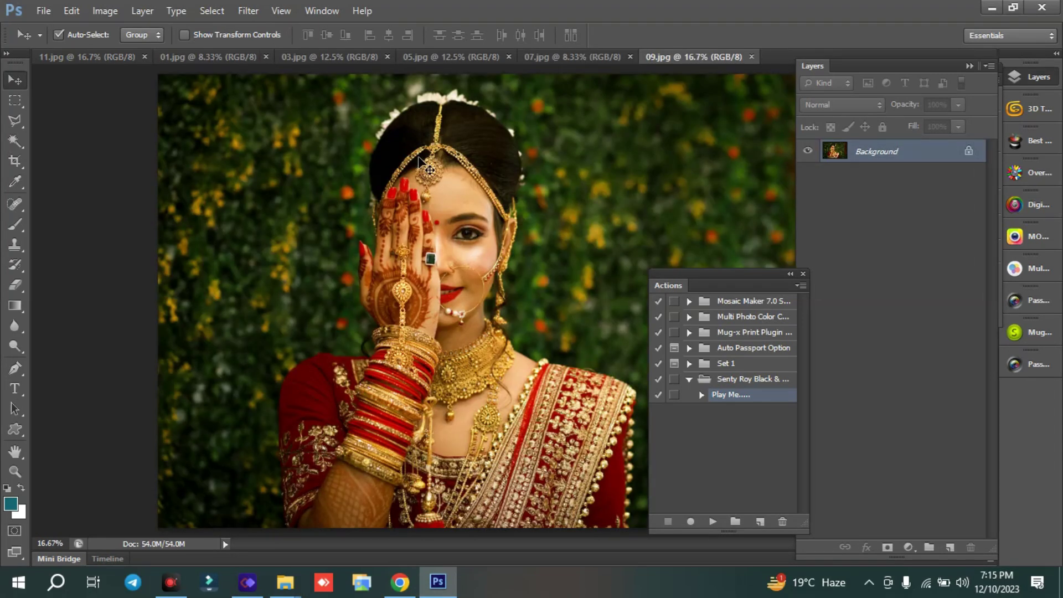
{"action": "left_click", "coordinate": [754, 469]}
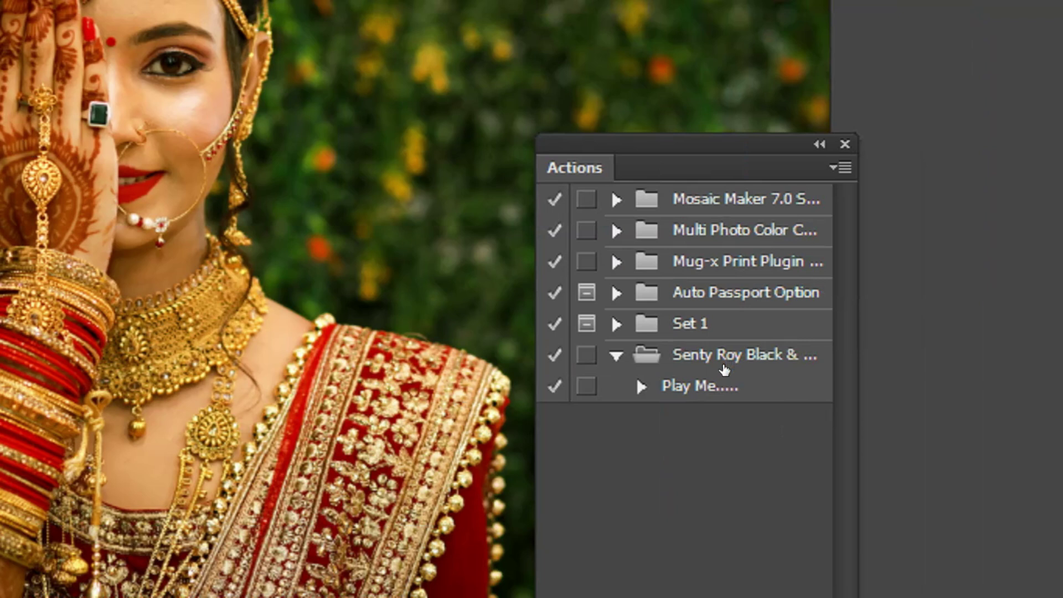
{"action": "left_click", "coordinate": [718, 357]}
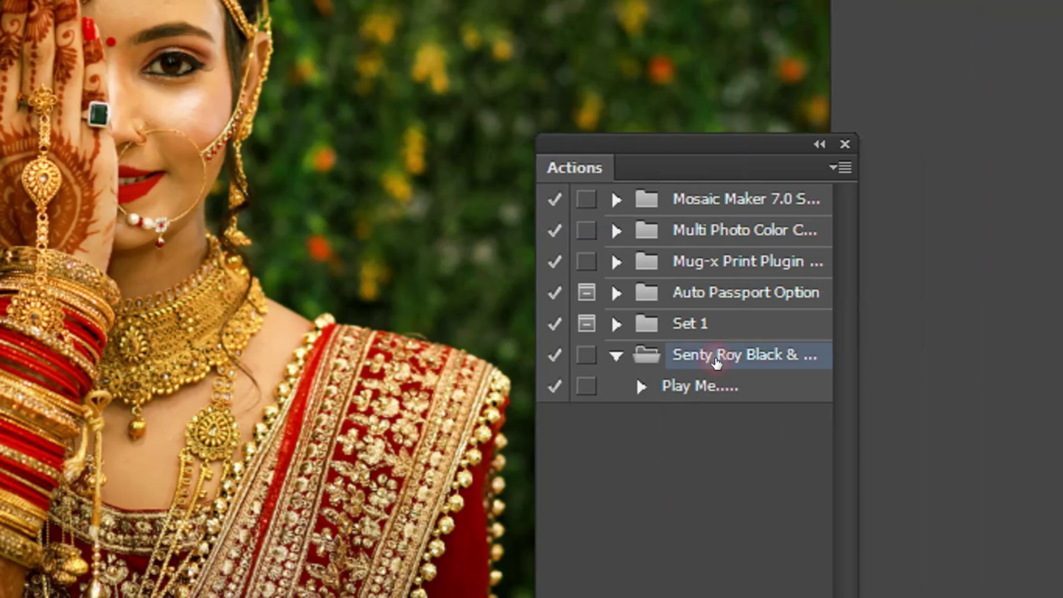
{"action": "left_click", "coordinate": [681, 391]}
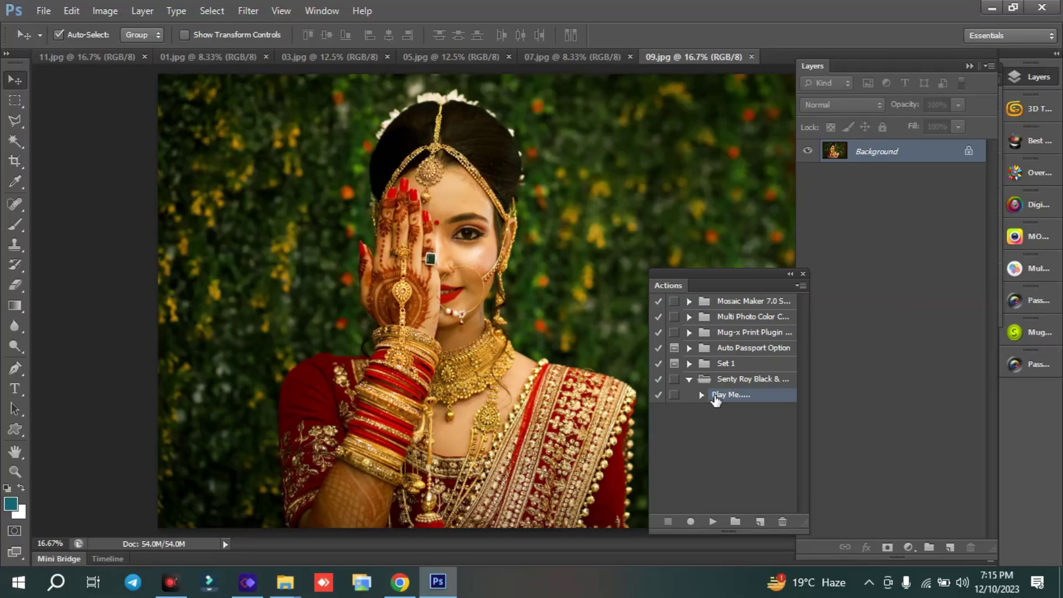
Run the Play Me action on 09.jpg, greying and darkening the bride's background.
{"action": "left_click", "coordinate": [712, 520]}
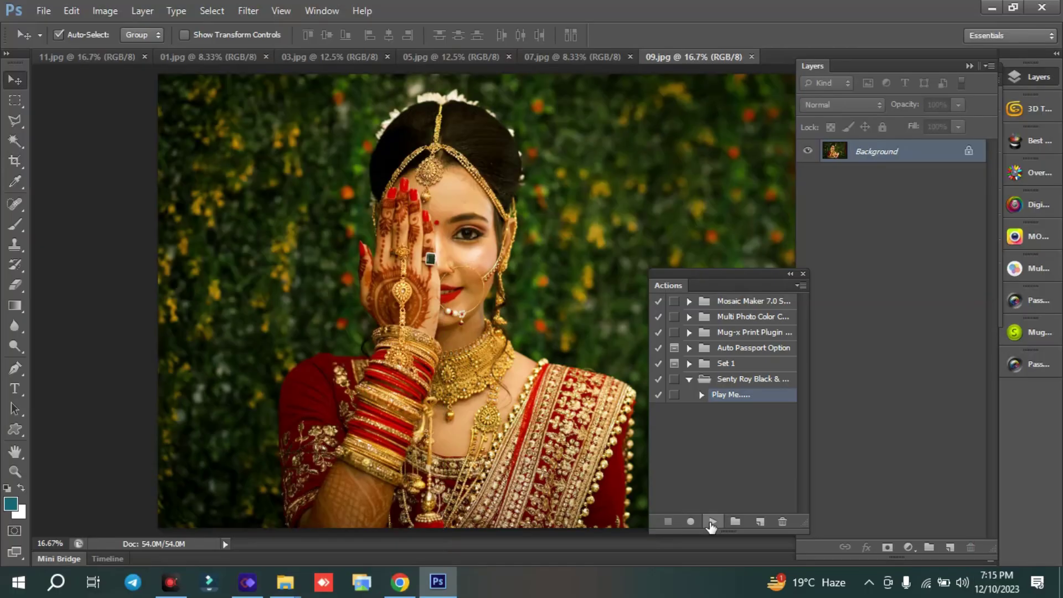
{"action": "left_click", "coordinate": [712, 522]}
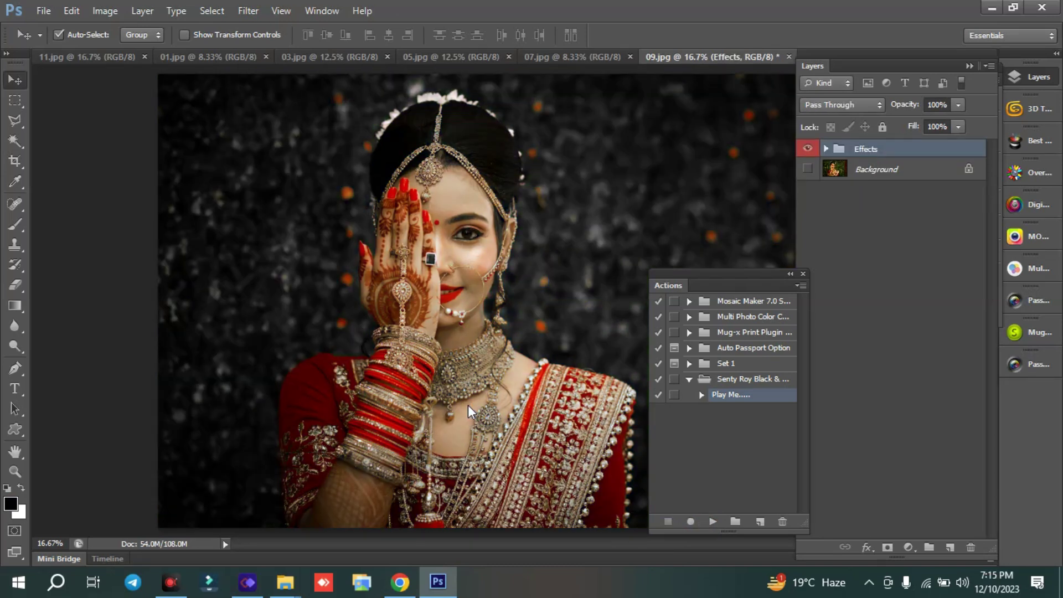
Toggle the Effects group on and off to compare the bride photo before and after.
{"action": "left_click", "coordinate": [807, 168]}
{"action": "left_click", "coordinate": [807, 149]}
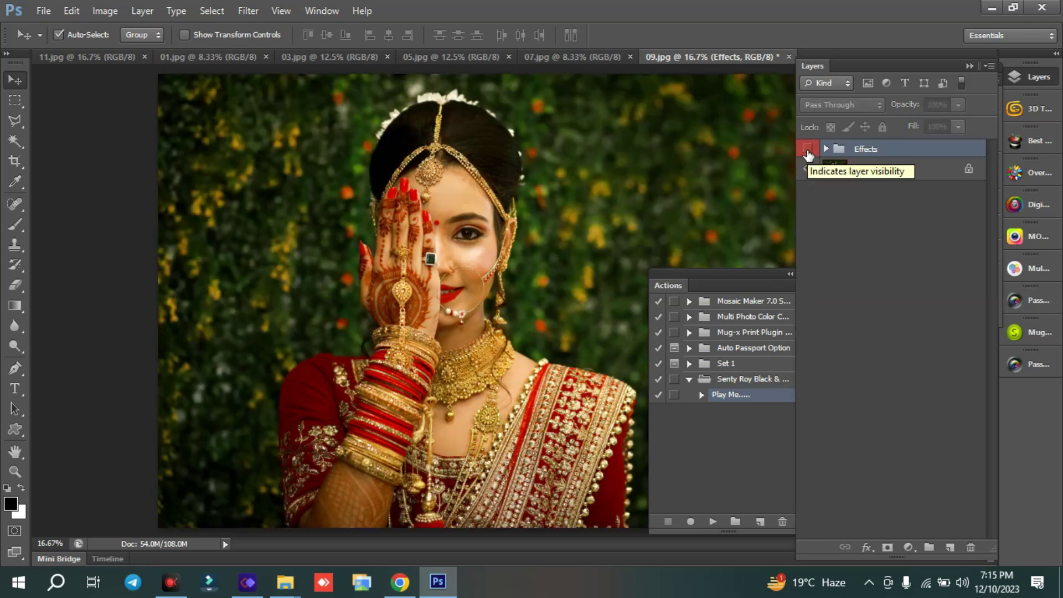
{"action": "left_click", "coordinate": [807, 148]}
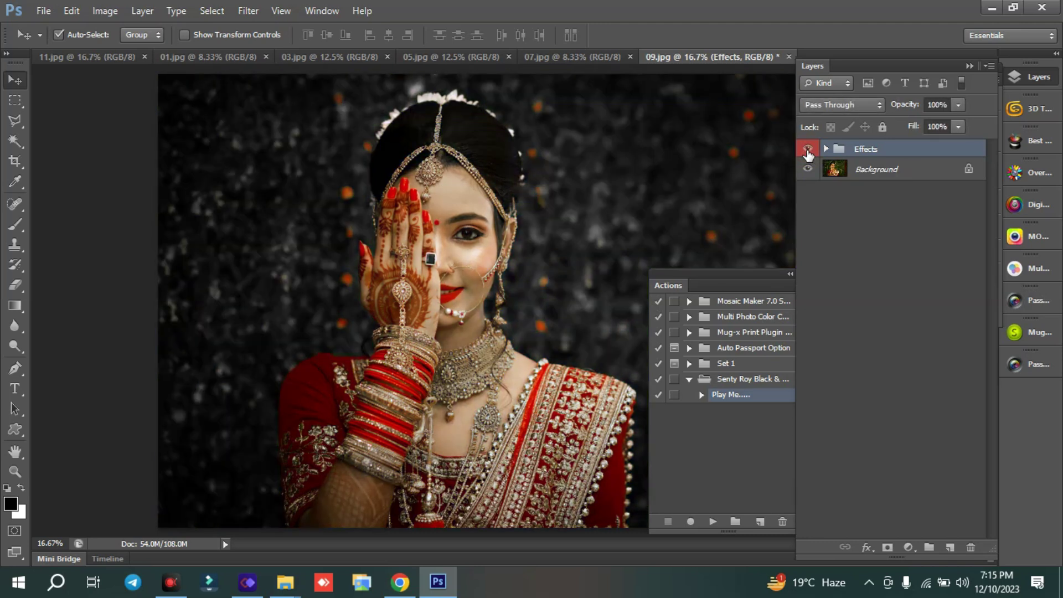
{"action": "left_click", "coordinate": [807, 149]}
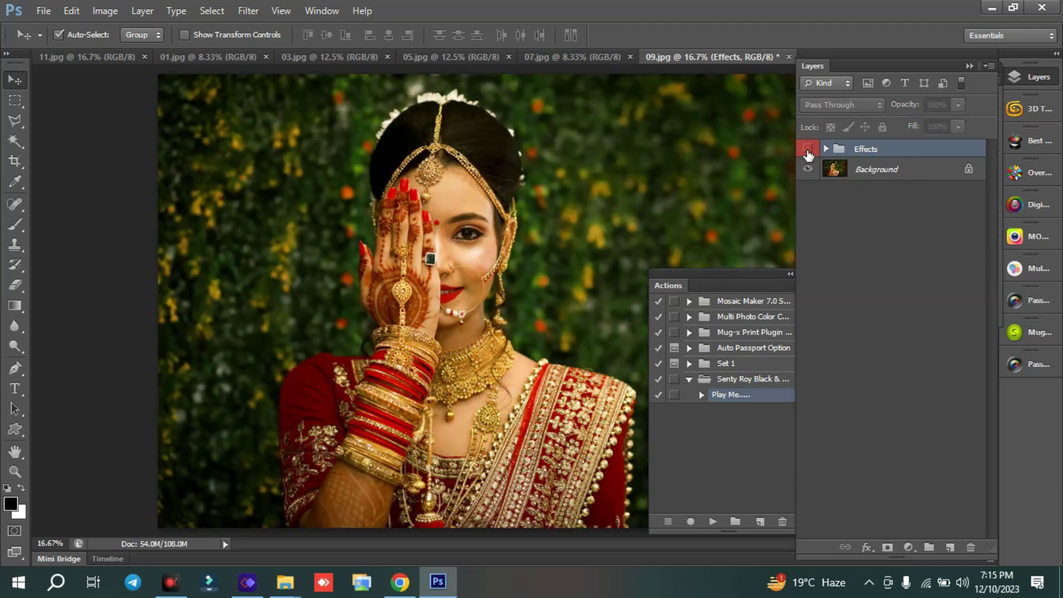
{"action": "left_click", "coordinate": [807, 150]}
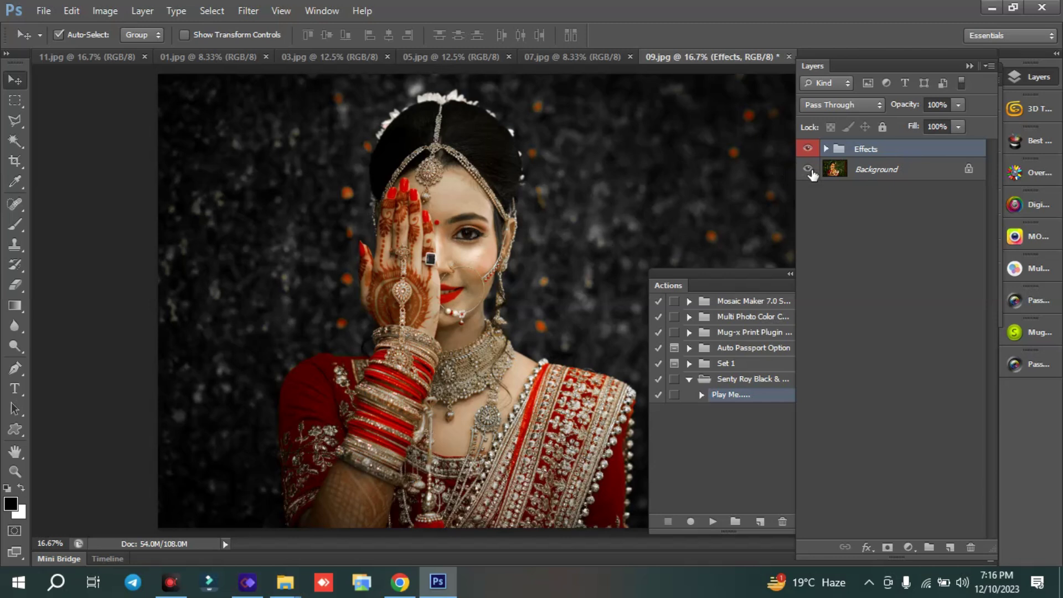
{"action": "left_click", "coordinate": [808, 149]}
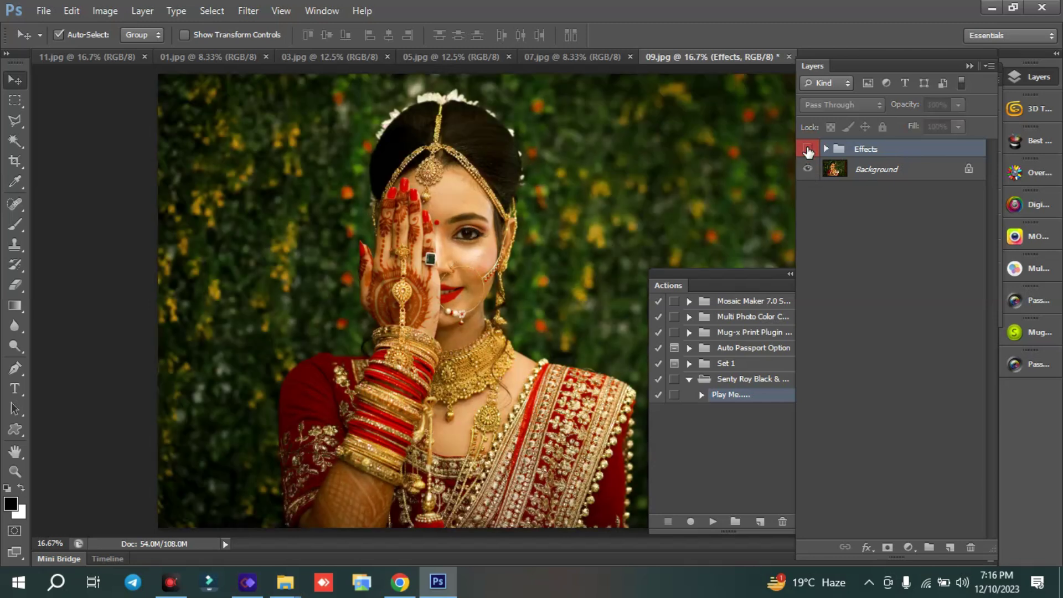
{"action": "left_click", "coordinate": [807, 148]}
{"action": "left_click", "coordinate": [807, 148]}
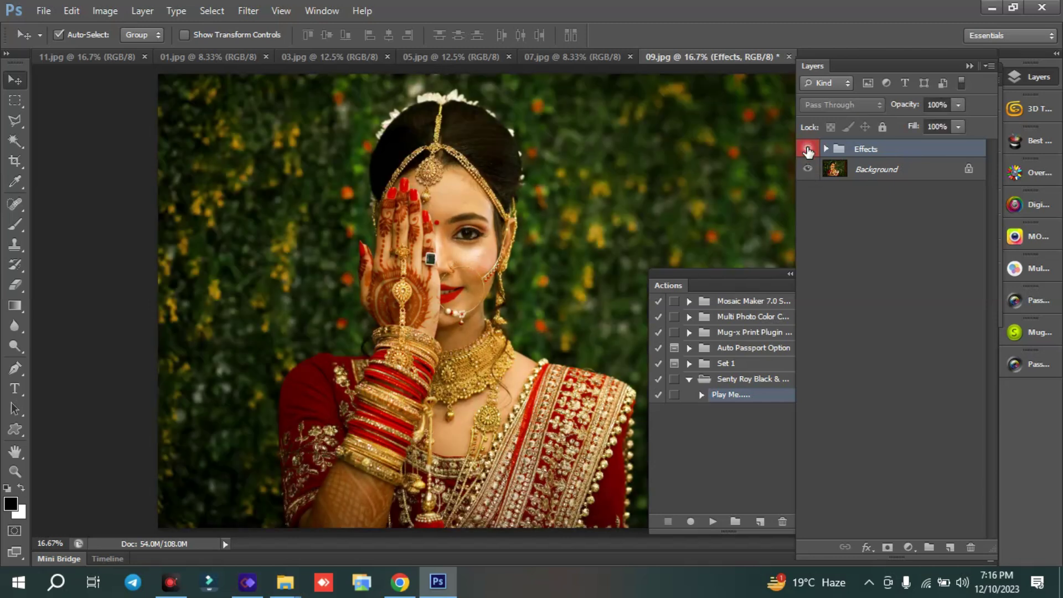
Close 09.jpg without saving and reposition the 07.jpg walking-girl view.
{"action": "left_click", "coordinate": [789, 56]}
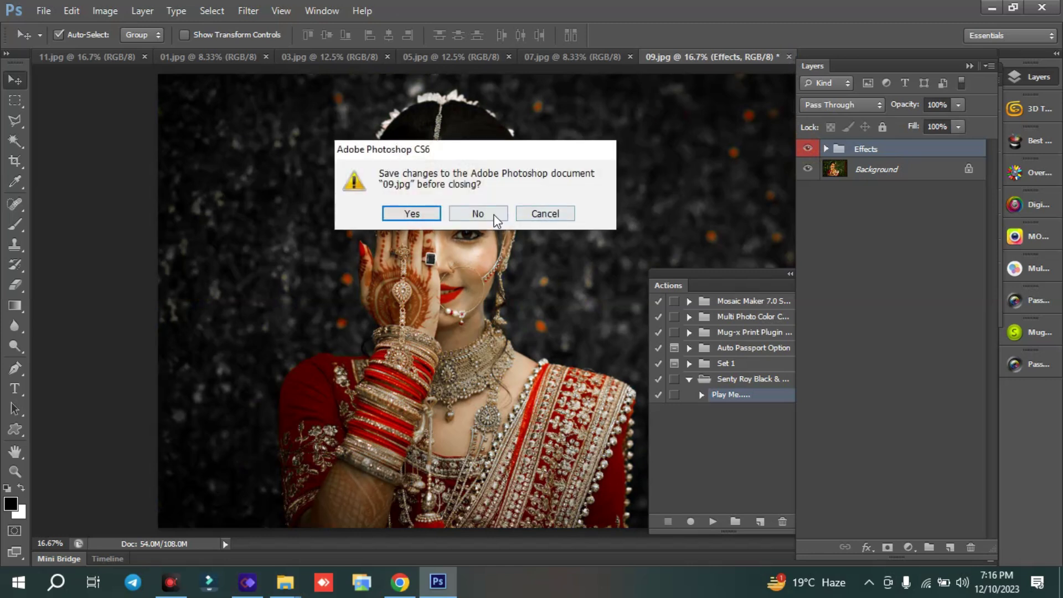
{"action": "left_click", "coordinate": [490, 214]}
{"action": "scroll", "coordinate": [513, 285], "scroll_direction": "up", "scroll_amount": 1}
{"action": "left_click_drag", "start_coordinate": [530, 280], "coordinate": [425, 300]}
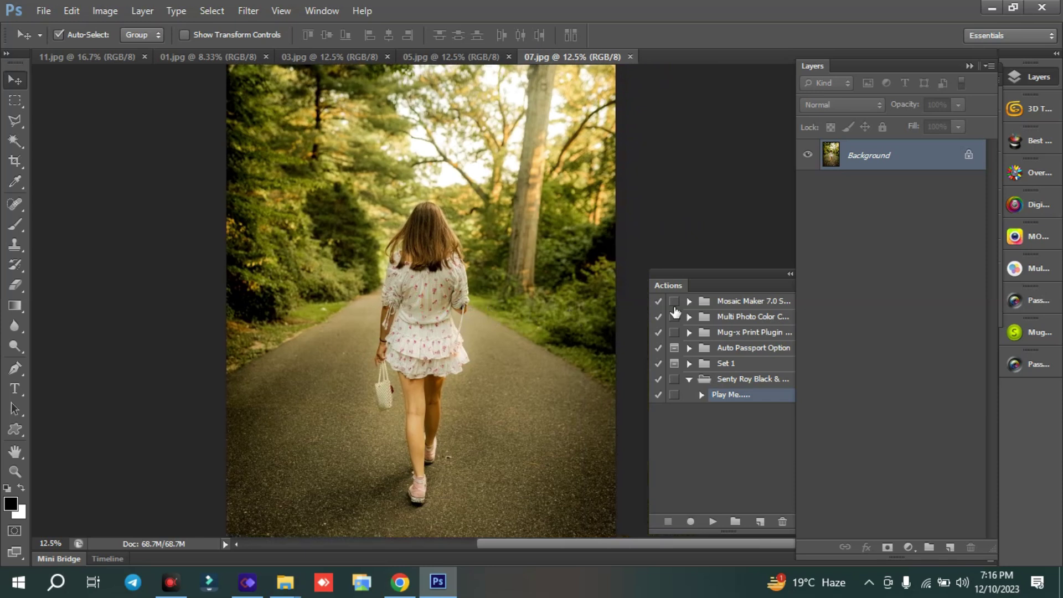
Run Play Me on 07.jpg for the Black & Burn look, then close it unsaved.
{"action": "left_click", "coordinate": [713, 521]}
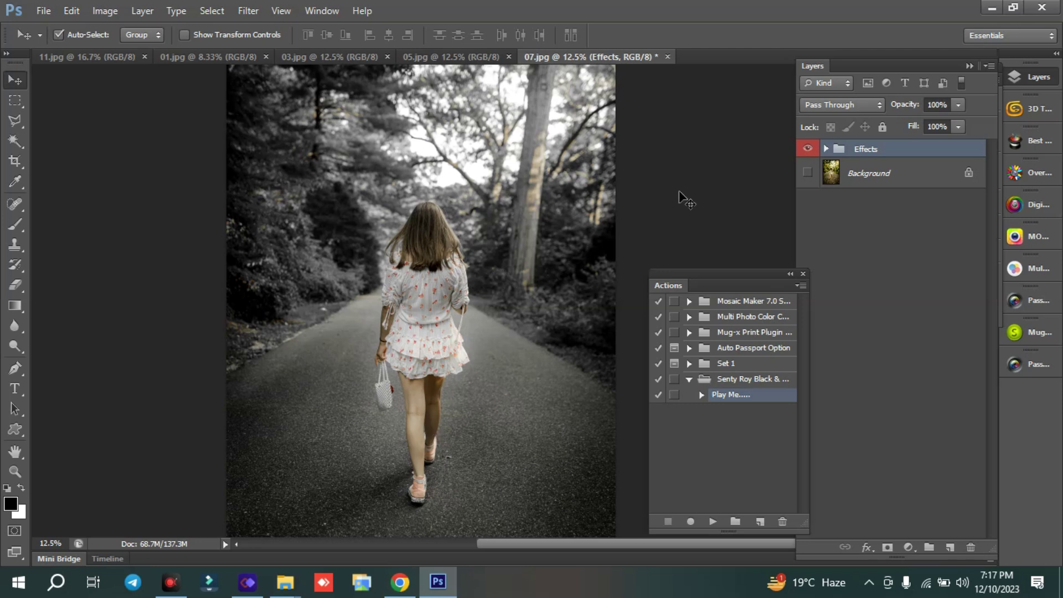
{"action": "left_click", "coordinate": [668, 57]}
{"action": "key", "text": "Escape"}
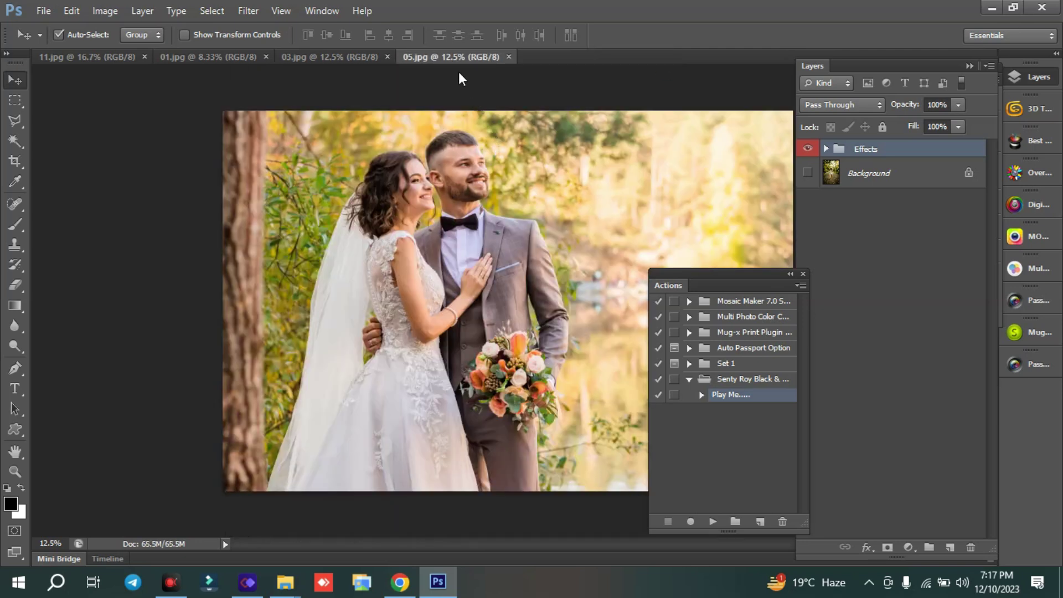
Move the Actions panel off 05.jpg, apply Black & Burn, then close it without saving.
{"action": "left_click_drag", "start_coordinate": [673, 275], "coordinate": [786, 331]}
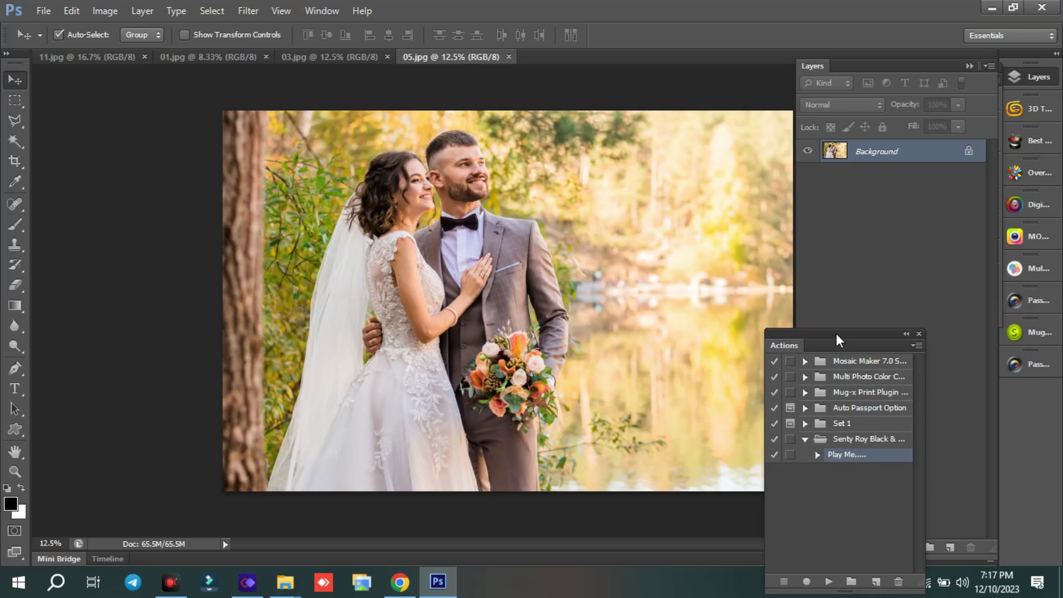
{"action": "left_click_drag", "start_coordinate": [835, 333], "coordinate": [846, 305]}
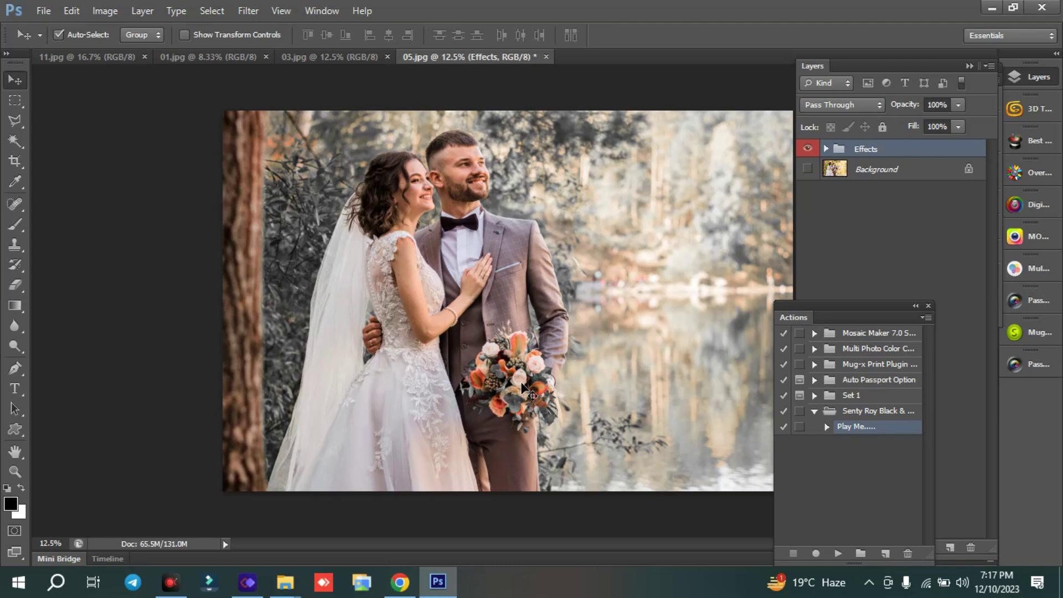
{"action": "left_click", "coordinate": [543, 58]}
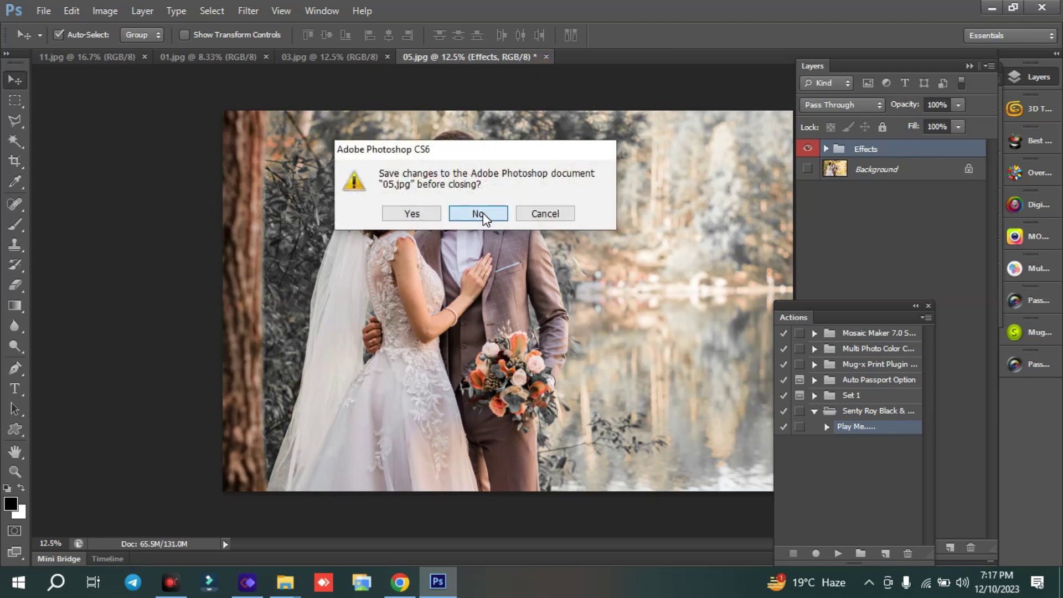
{"action": "left_click", "coordinate": [482, 215]}
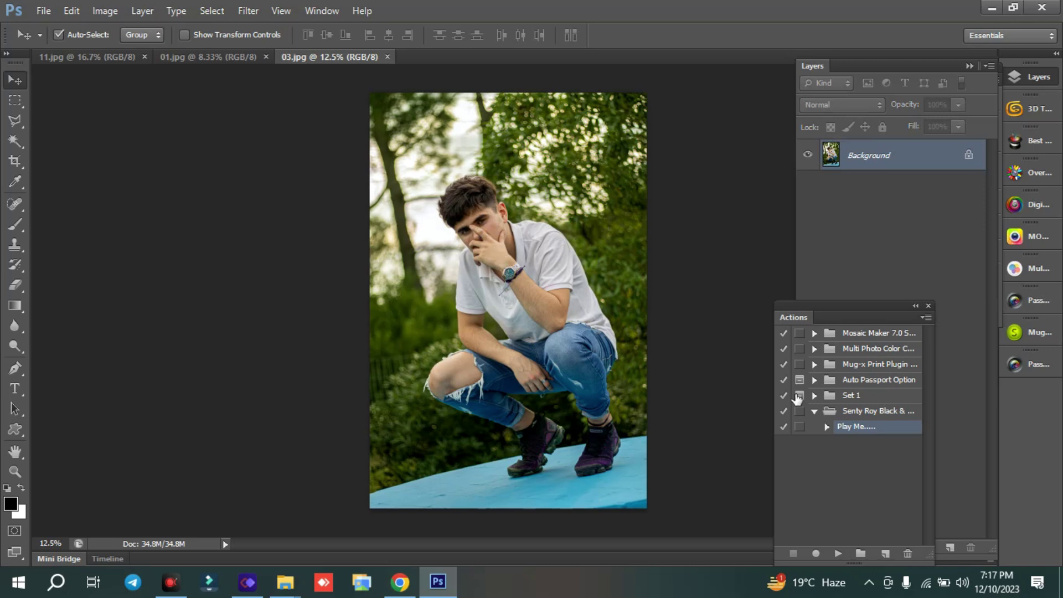
Run the Black & Burn Play Me action on the crouching-man photo 03.jpg.
{"action": "left_click", "coordinate": [839, 555]}
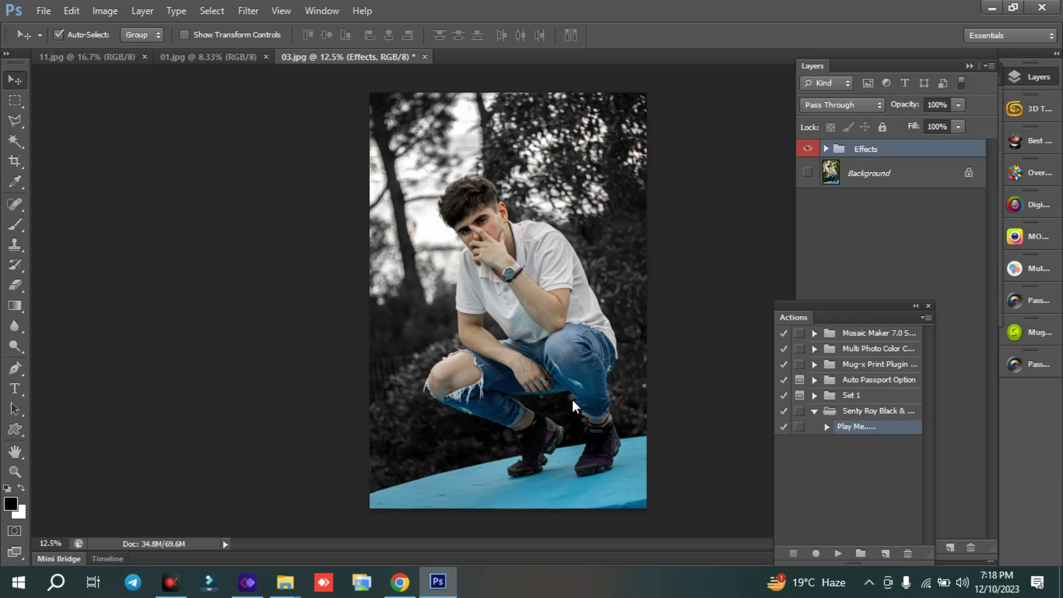
{"action": "left_click", "coordinate": [807, 173]}
{"action": "left_click", "coordinate": [808, 149]}
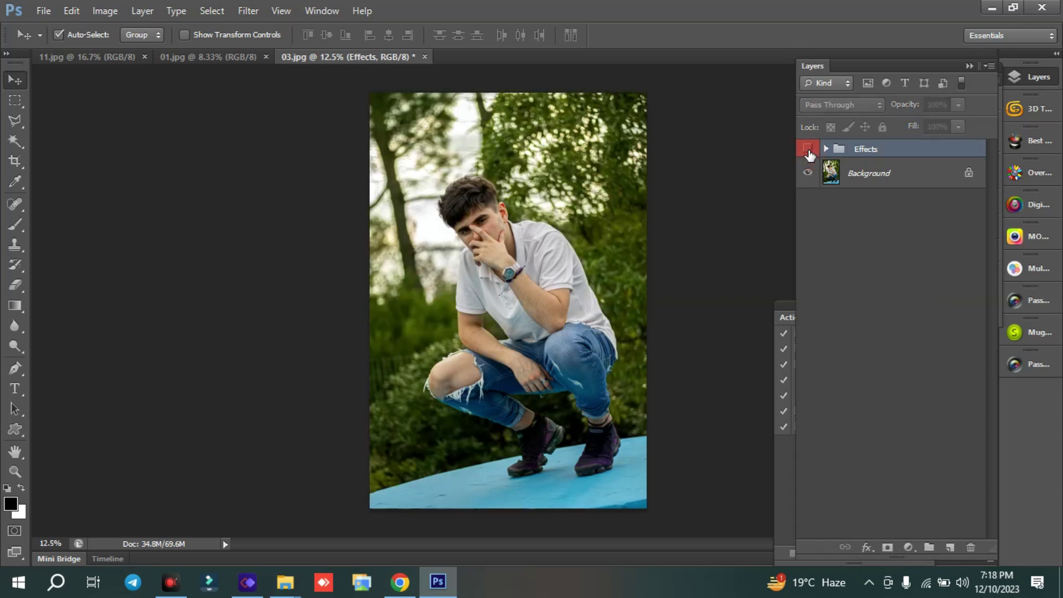
{"action": "left_click", "coordinate": [808, 150]}
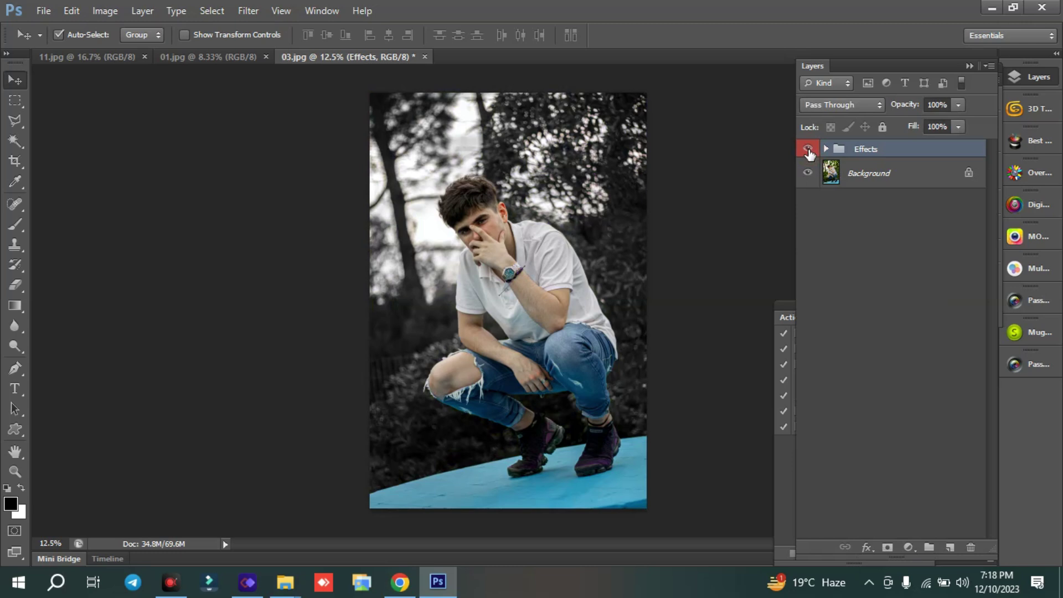
Compare 03.jpg with the effect on and off, then close it without saving.
{"action": "left_click", "coordinate": [808, 149]}
{"action": "left_click", "coordinate": [808, 149]}
{"action": "left_click", "coordinate": [808, 149]}
{"action": "left_click", "coordinate": [807, 149]}
{"action": "left_click", "coordinate": [808, 149]}
{"action": "left_click", "coordinate": [425, 57]}
{"action": "left_click", "coordinate": [478, 214]}
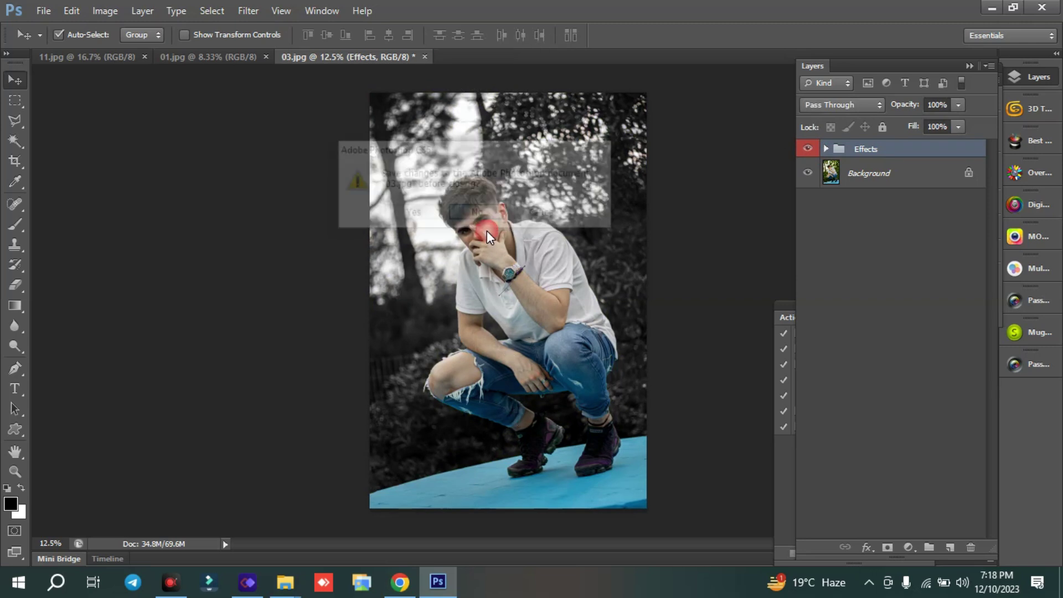
Play the Black & Burn Play Me action on the 01.jpg portrait.
{"action": "left_click", "coordinate": [785, 477]}
{"action": "left_click", "coordinate": [858, 427]}
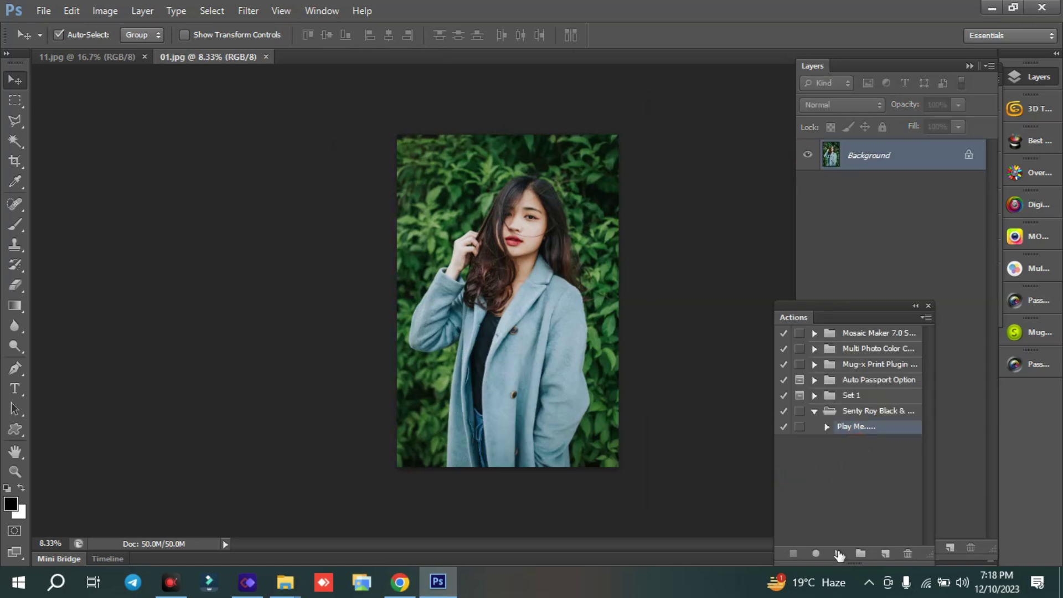
{"action": "left_click", "coordinate": [838, 553]}
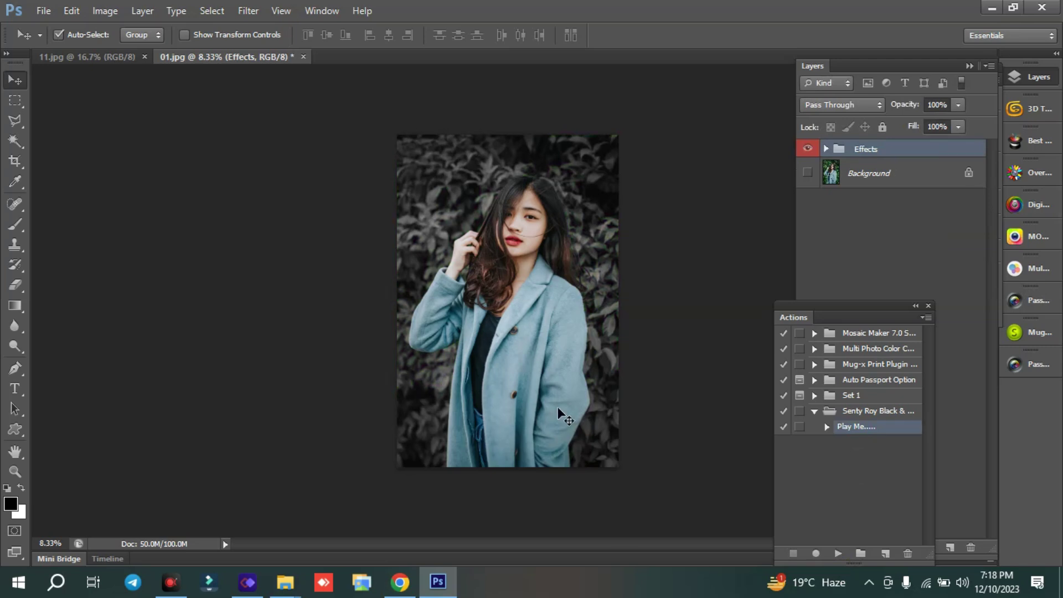
Close the 11.jpg document and zoom in on the 01.jpg portrait.
{"action": "left_click", "coordinate": [108, 55]}
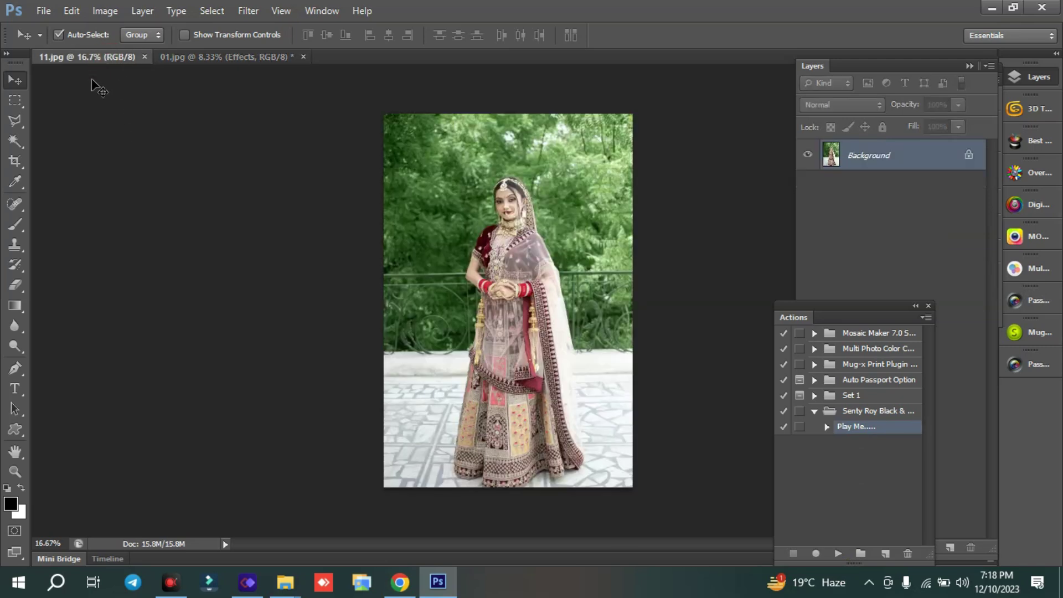
{"action": "left_click", "coordinate": [144, 56]}
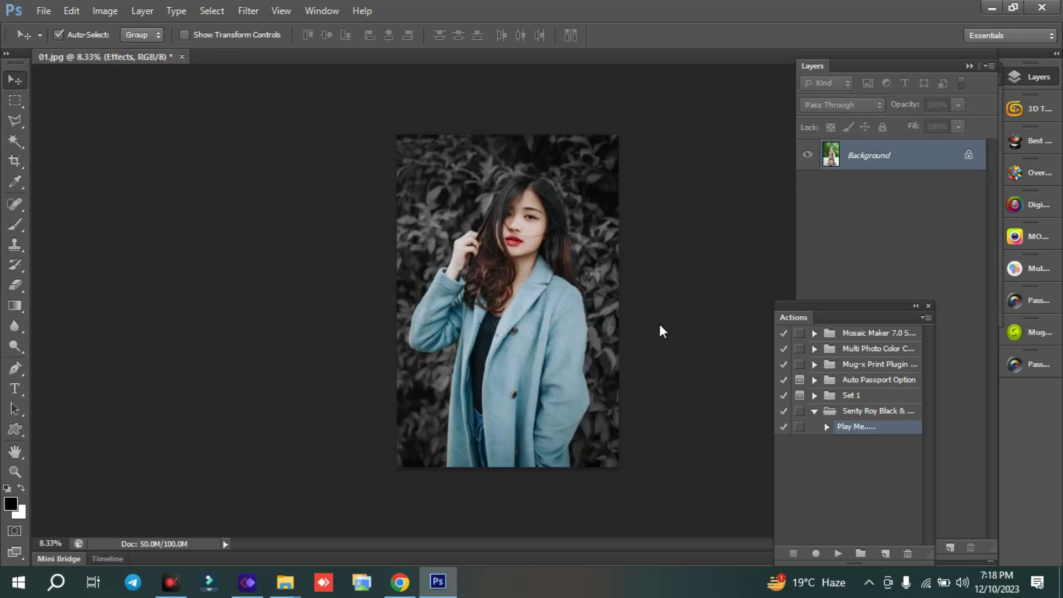
{"action": "key", "text": "ctrl+plus"}
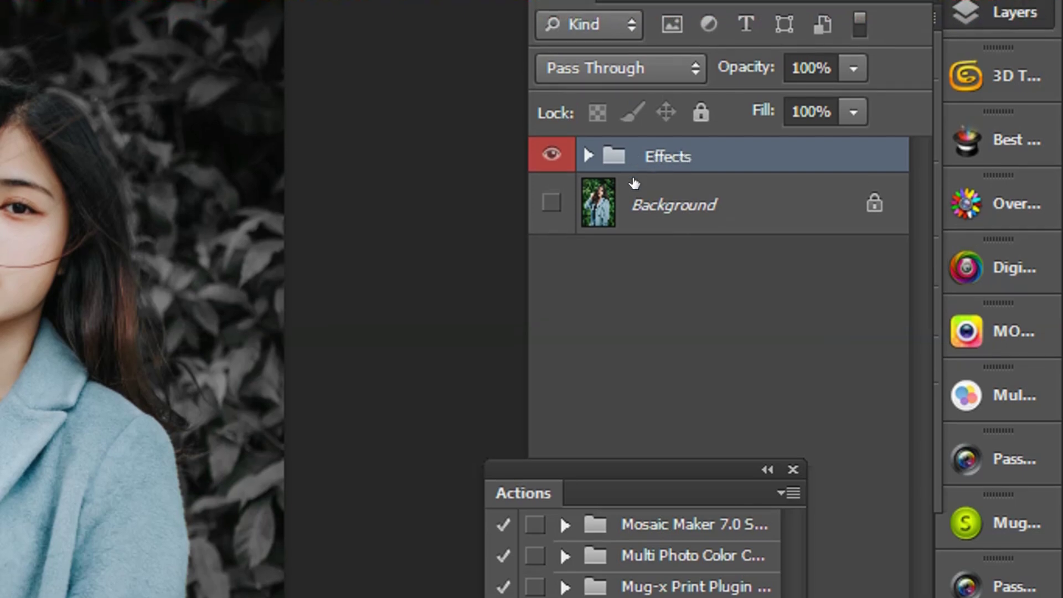
Expand the Effects group to reveal Main, Hue/Saturation 1 and Gradient Fill 1.
{"action": "left_click", "coordinate": [595, 221]}
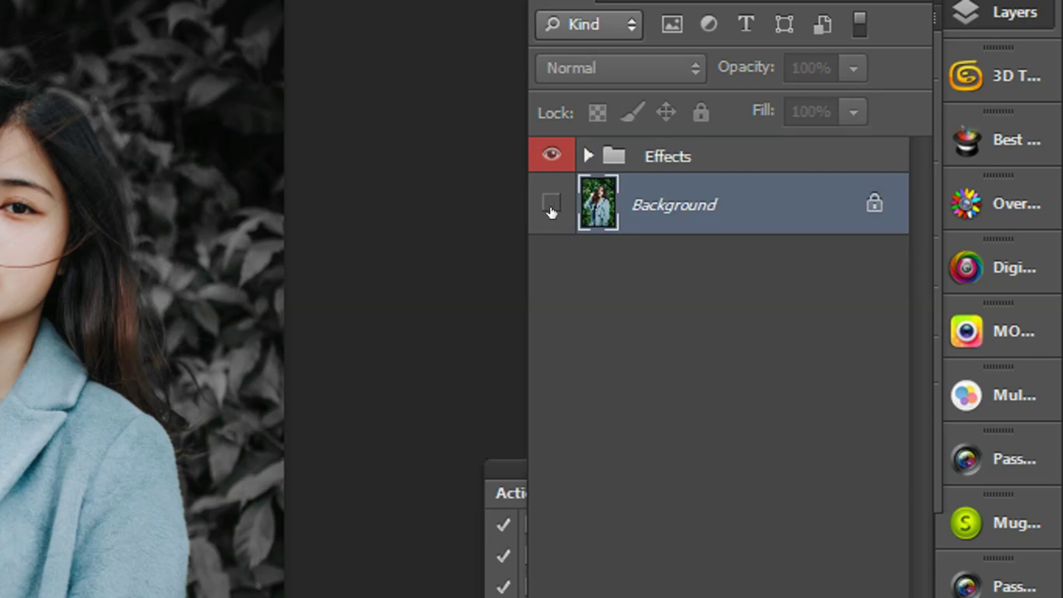
{"action": "left_click", "coordinate": [587, 155]}
{"action": "left_click", "coordinate": [587, 156]}
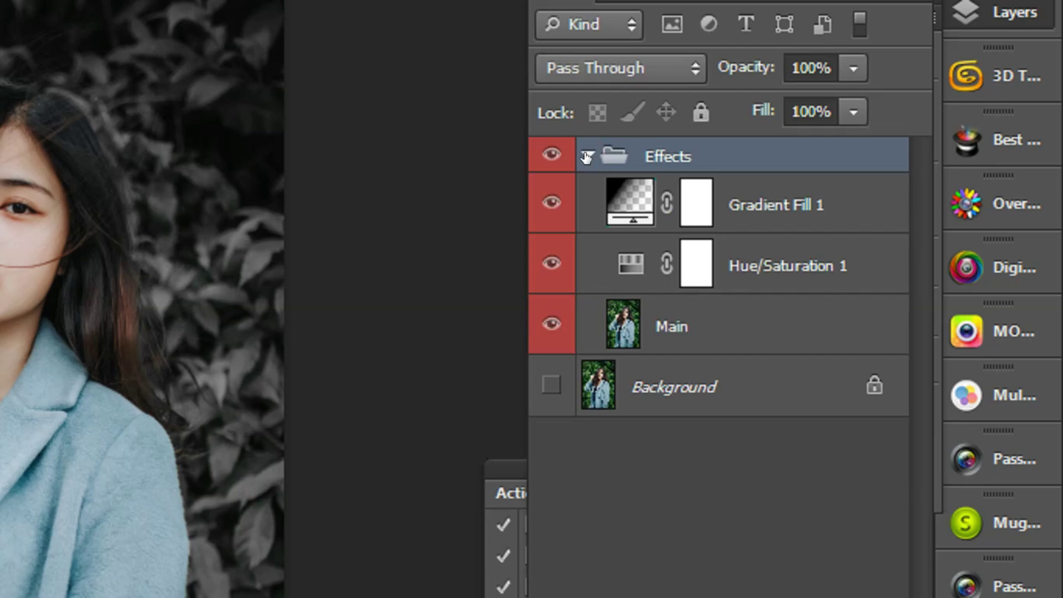
{"action": "left_click", "coordinate": [659, 322]}
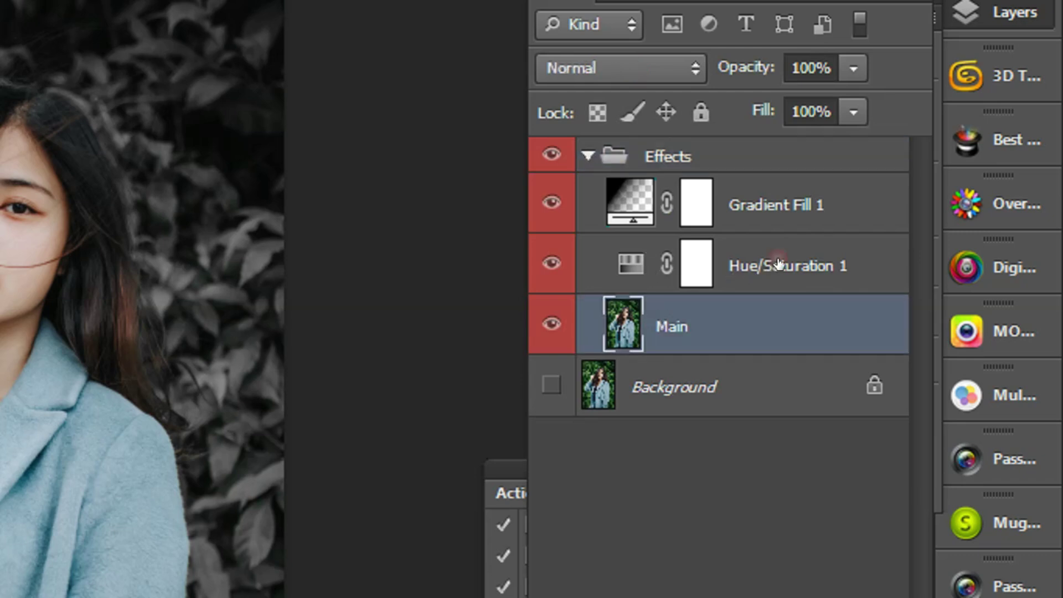
{"action": "left_click", "coordinate": [754, 246]}
{"action": "left_click", "coordinate": [749, 203]}
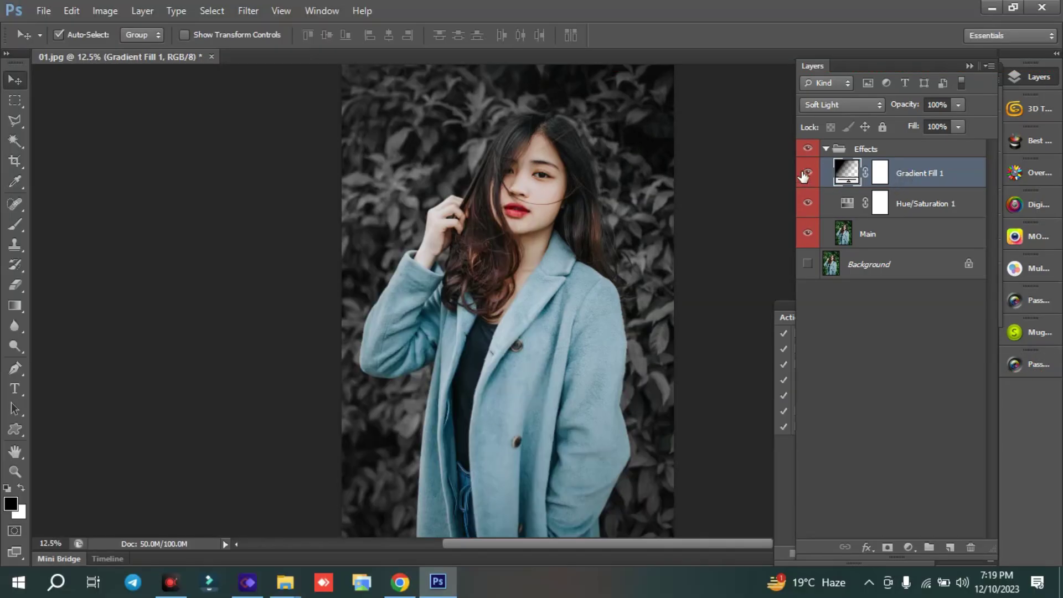
Leave Gradient Fill 1 hidden and Hue/Saturation 1 visible and selected after comparing both.
{"action": "left_click", "coordinate": [805, 174]}
{"action": "left_click", "coordinate": [806, 174]}
{"action": "left_click", "coordinate": [805, 174]}
{"action": "left_click", "coordinate": [805, 174]}
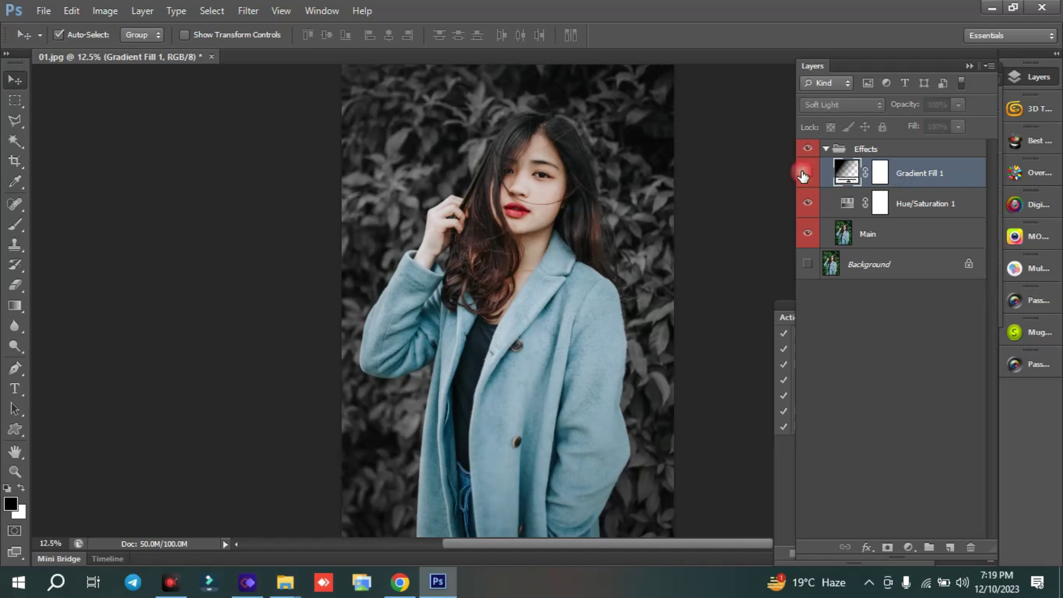
{"action": "left_click", "coordinate": [808, 203]}
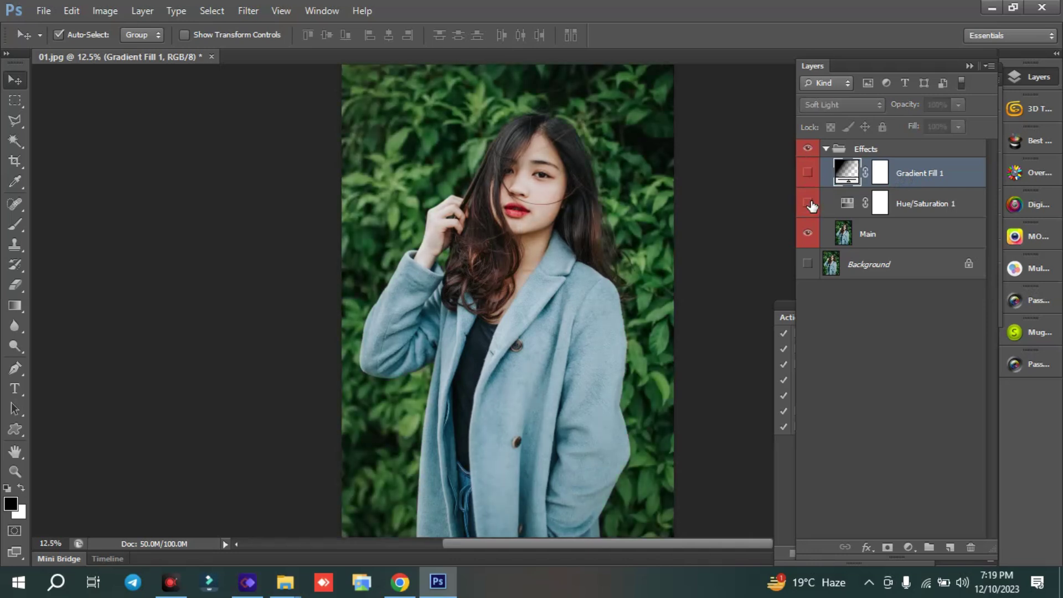
{"action": "left_click", "coordinate": [808, 204]}
{"action": "left_click", "coordinate": [808, 204]}
{"action": "left_click", "coordinate": [808, 204]}
{"action": "left_click", "coordinate": [859, 204]}
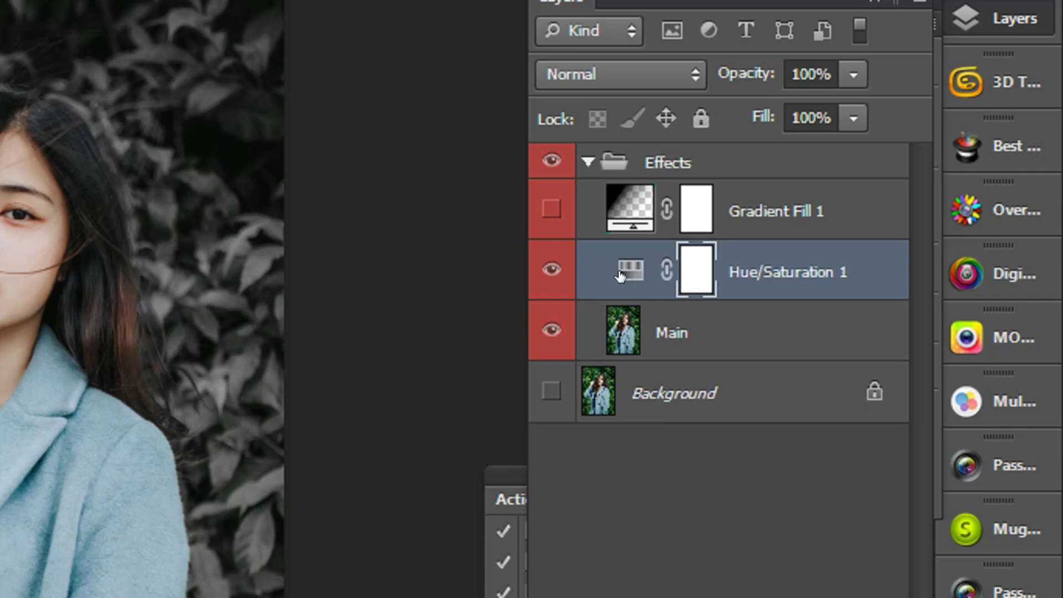
Open the Hue/Saturation 1 properties and try hue and saturation changes, resetting Hue to 0.
{"action": "mouse_move", "coordinate": [653, 244]}
{"action": "left_mouse_down"}
{"action": "mouse_move", "coordinate": [649, 306]}
{"action": "mouse_move", "coordinate": [600, 266]}
{"action": "mouse_move", "coordinate": [655, 240]}
{"action": "left_mouse_up"}
{"action": "key", "text": "Escape"}
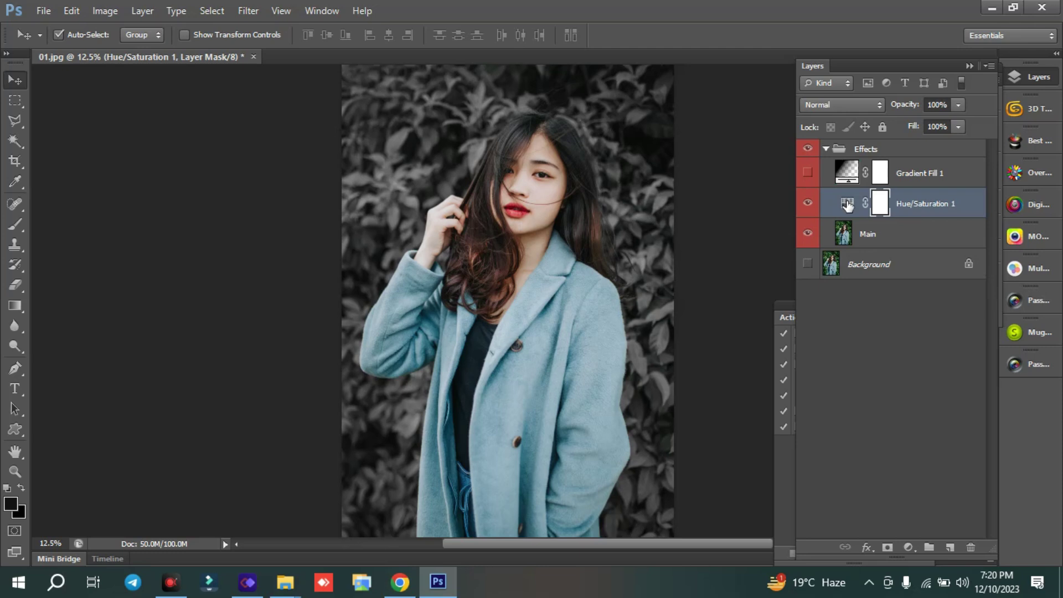
{"action": "double_click", "coordinate": [847, 203]}
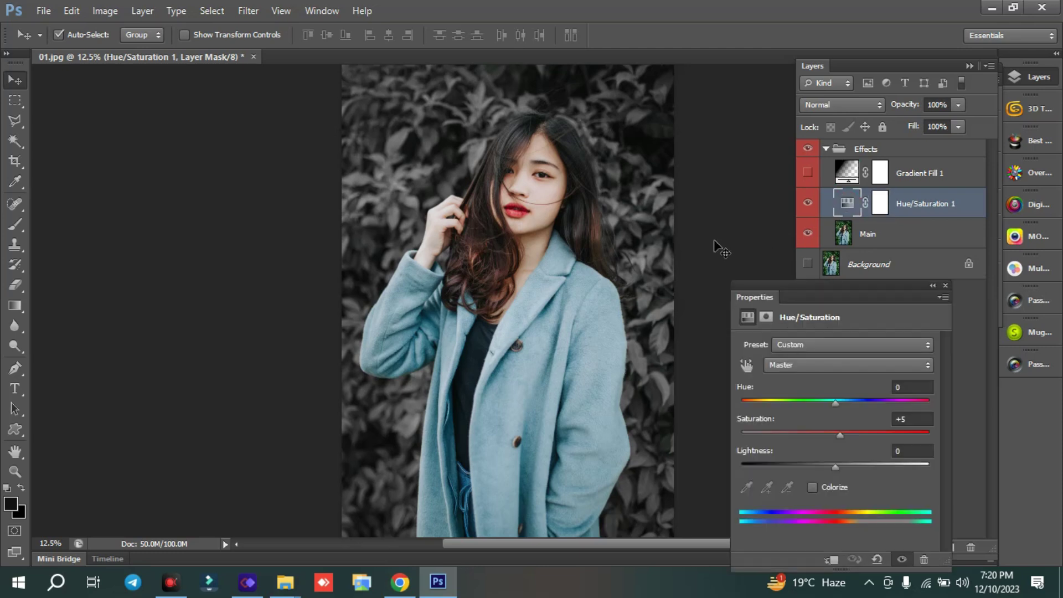
{"action": "left_click_drag", "start_coordinate": [788, 284], "coordinate": [783, 172]}
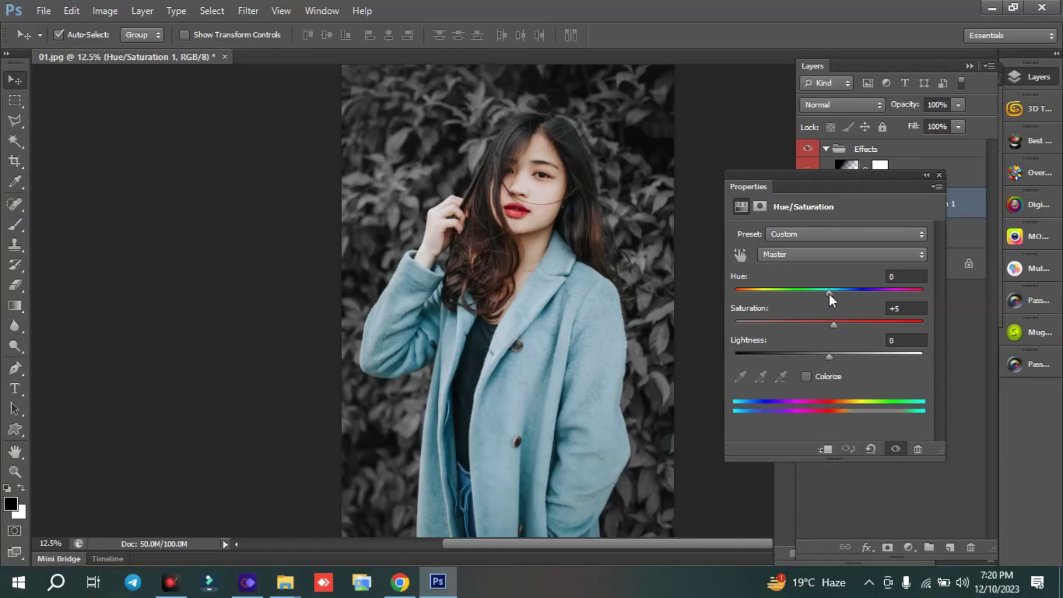
{"action": "mouse_move", "coordinate": [829, 293]}
{"action": "left_mouse_down"}
{"action": "mouse_move", "coordinate": [908, 293]}
{"action": "mouse_move", "coordinate": [753, 291]}
{"action": "mouse_move", "coordinate": [830, 293]}
{"action": "left_mouse_up"}
{"action": "double_click", "coordinate": [911, 277]}
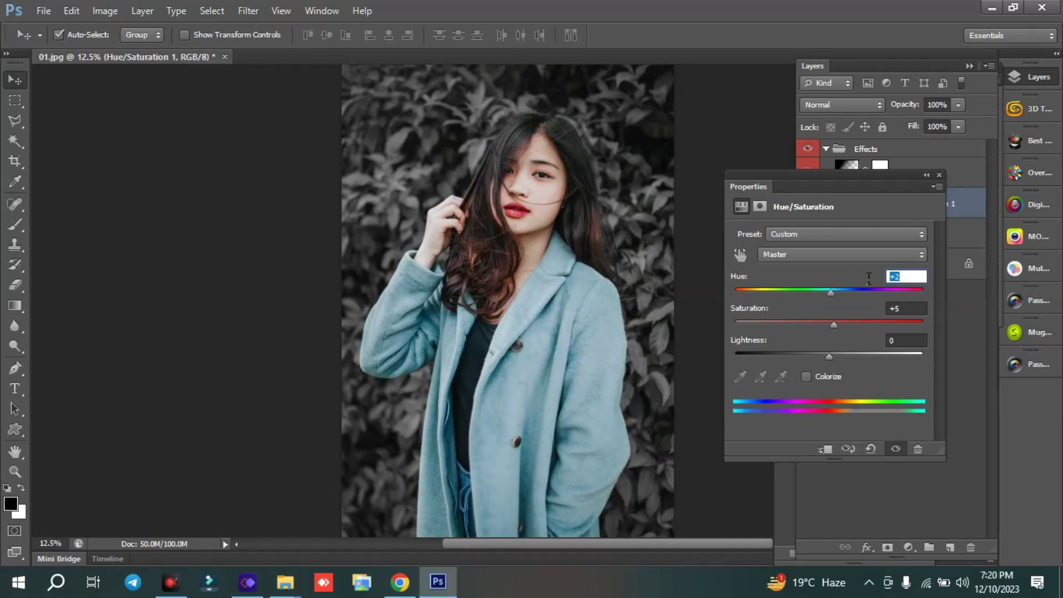
{"action": "type", "text": "0"}
{"action": "left_click", "coordinate": [832, 326]}
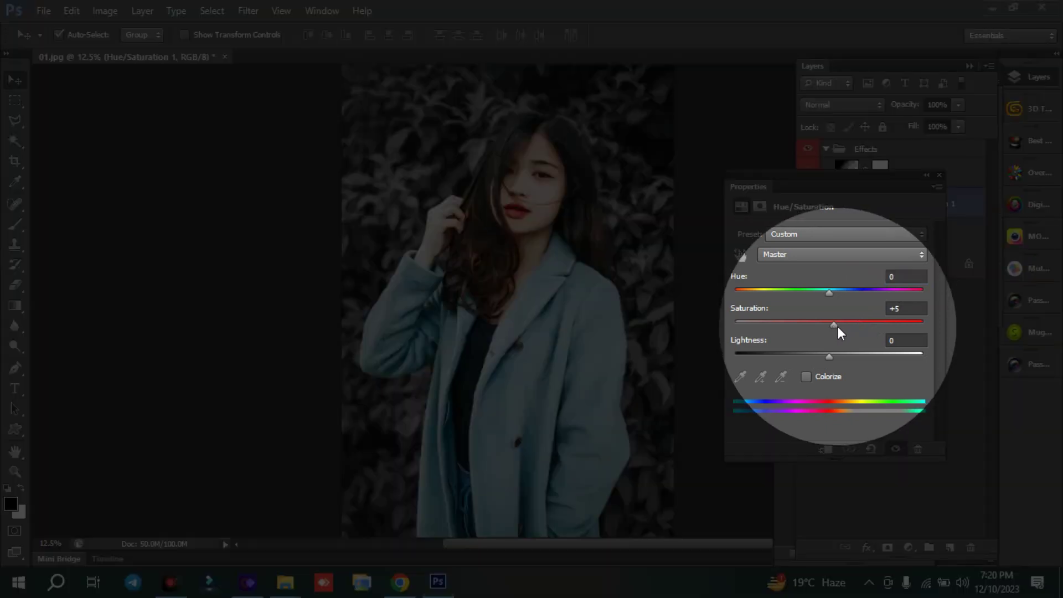
{"action": "mouse_move", "coordinate": [834, 325]}
{"action": "left_mouse_down"}
{"action": "mouse_move", "coordinate": [924, 322]}
{"action": "mouse_move", "coordinate": [743, 326]}
{"action": "mouse_move", "coordinate": [834, 319]}
{"action": "mouse_move", "coordinate": [793, 320]}
{"action": "mouse_move", "coordinate": [832, 323]}
{"action": "mouse_move", "coordinate": [826, 355]}
{"action": "mouse_move", "coordinate": [775, 354]}
{"action": "mouse_move", "coordinate": [882, 353]}
{"action": "mouse_move", "coordinate": [825, 355]}
{"action": "mouse_move", "coordinate": [834, 354]}
{"action": "left_mouse_up"}
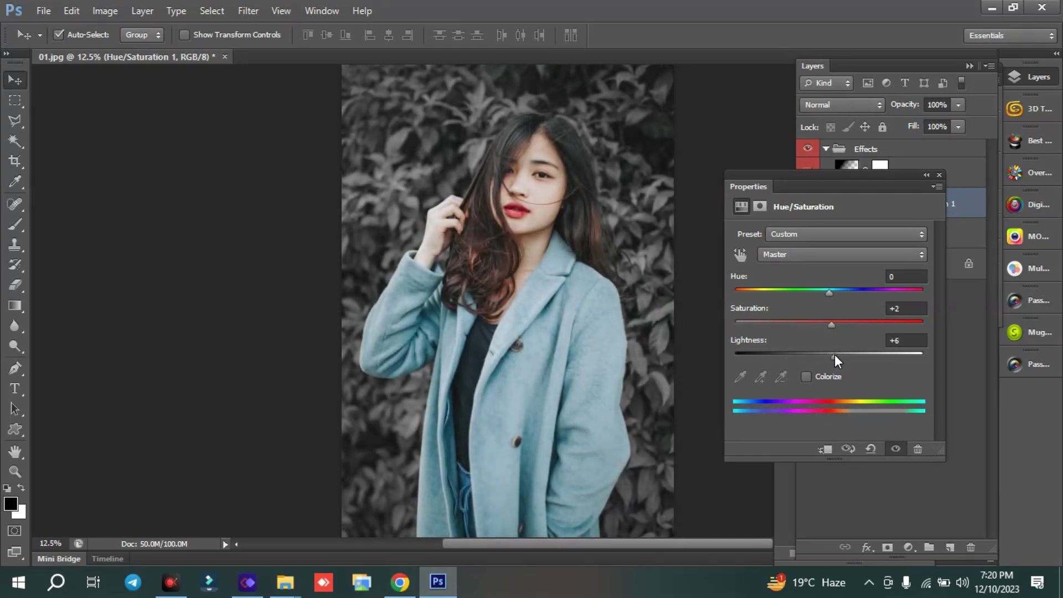
Apply the Old Style preset, then set Hue +42, Saturation -20, Lightness +7.
{"action": "left_click", "coordinate": [919, 236]}
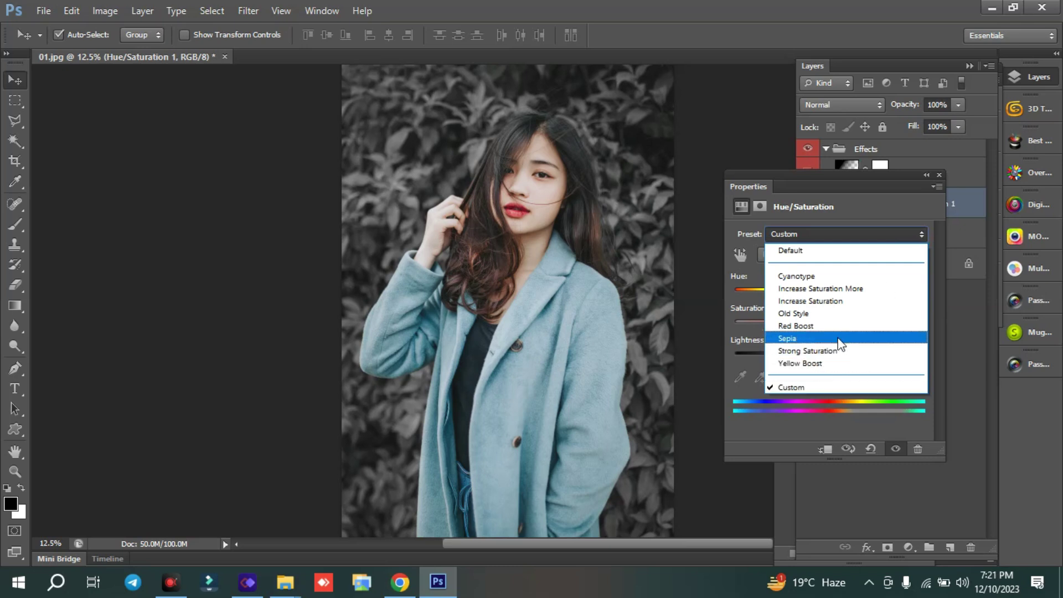
{"action": "left_click", "coordinate": [829, 313]}
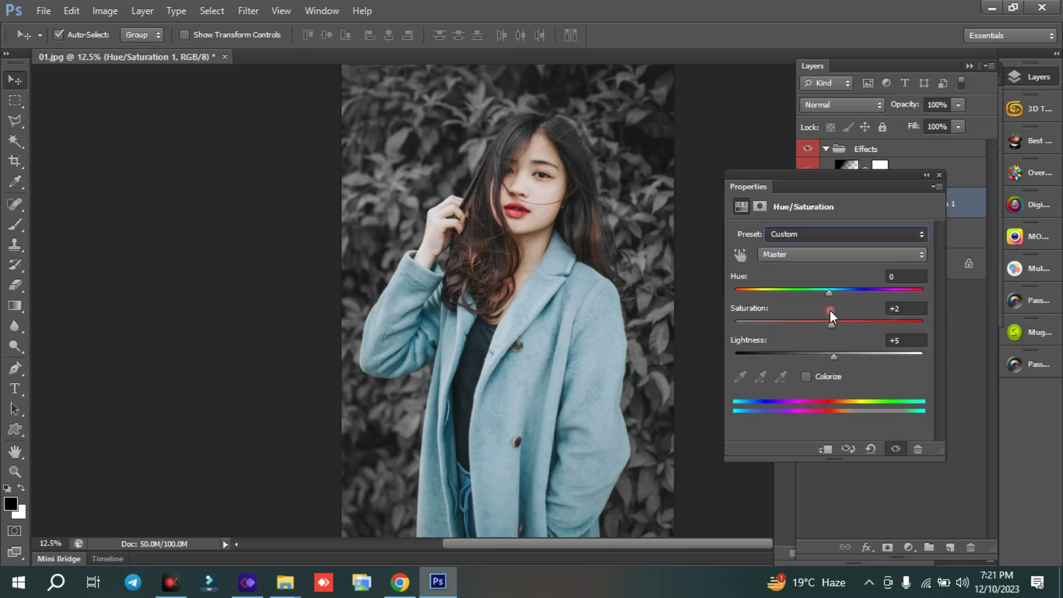
{"action": "mouse_move", "coordinate": [832, 293]}
{"action": "left_mouse_down"}
{"action": "mouse_move", "coordinate": [891, 291]}
{"action": "mouse_move", "coordinate": [809, 299]}
{"action": "mouse_move", "coordinate": [804, 350]}
{"action": "mouse_move", "coordinate": [836, 354]}
{"action": "left_mouse_up"}
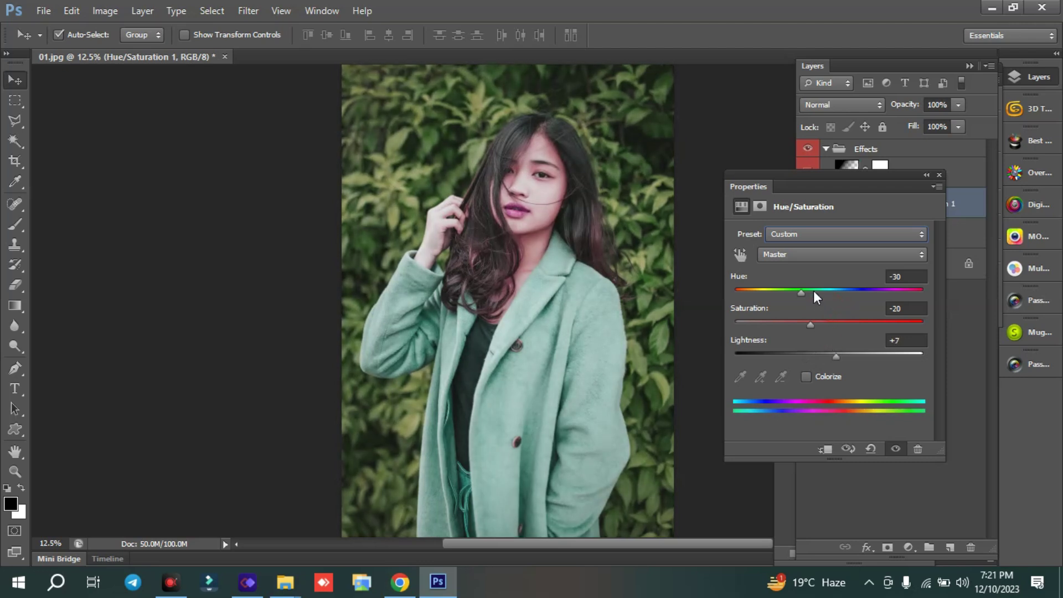
{"action": "left_click_drag", "start_coordinate": [813, 291], "coordinate": [868, 292]}
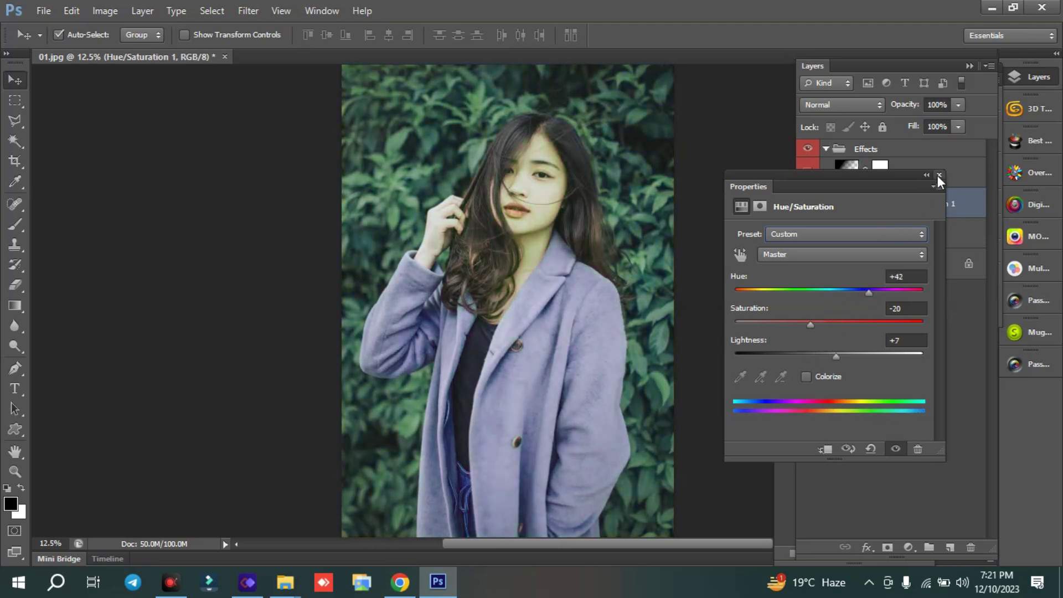
{"action": "left_click", "coordinate": [938, 176]}
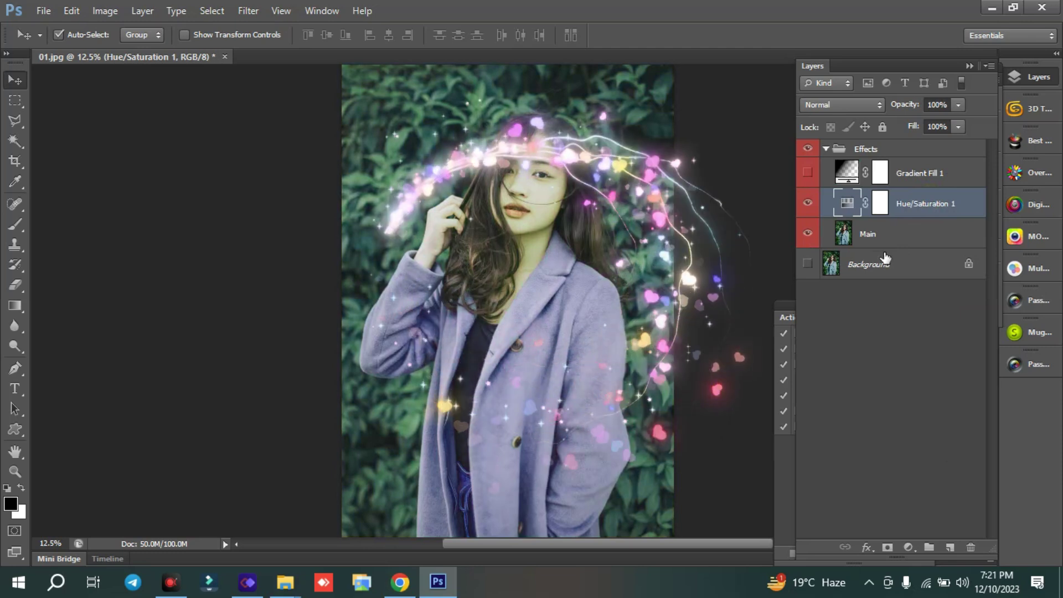